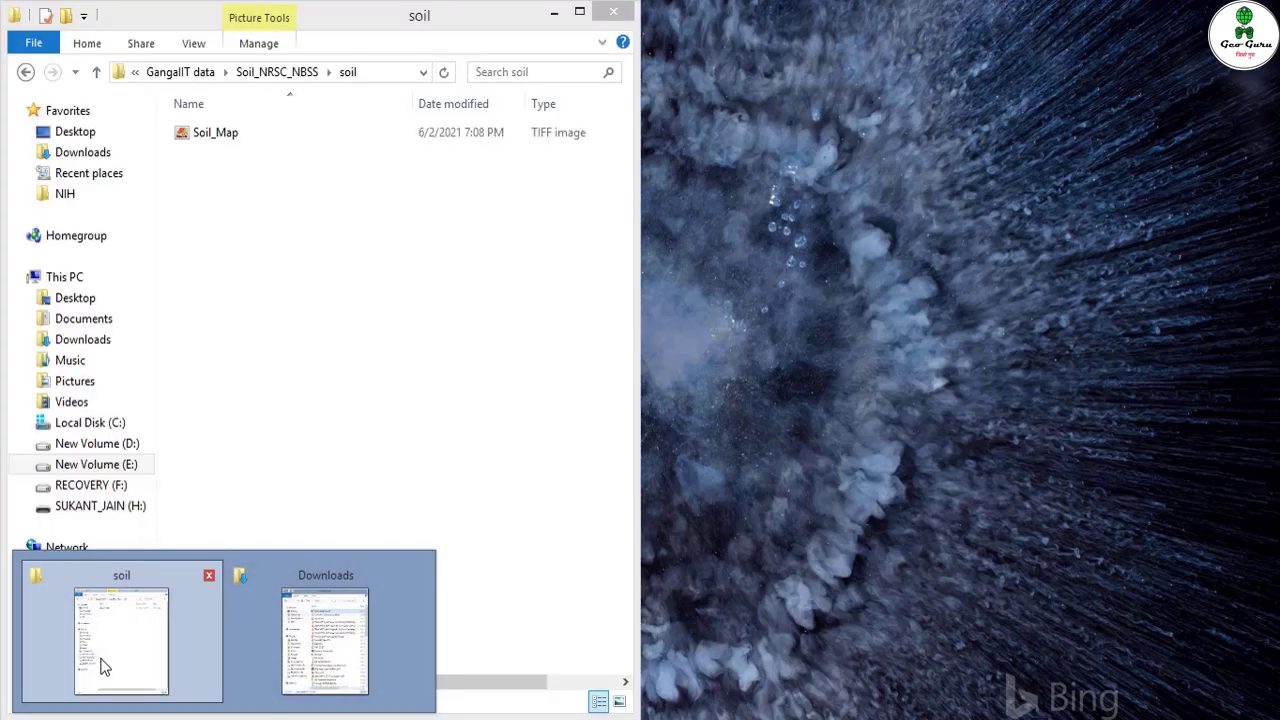
Step: Select the Soil_Map TIFF in the soil folder and reveal the folder's full path
click(100, 663)
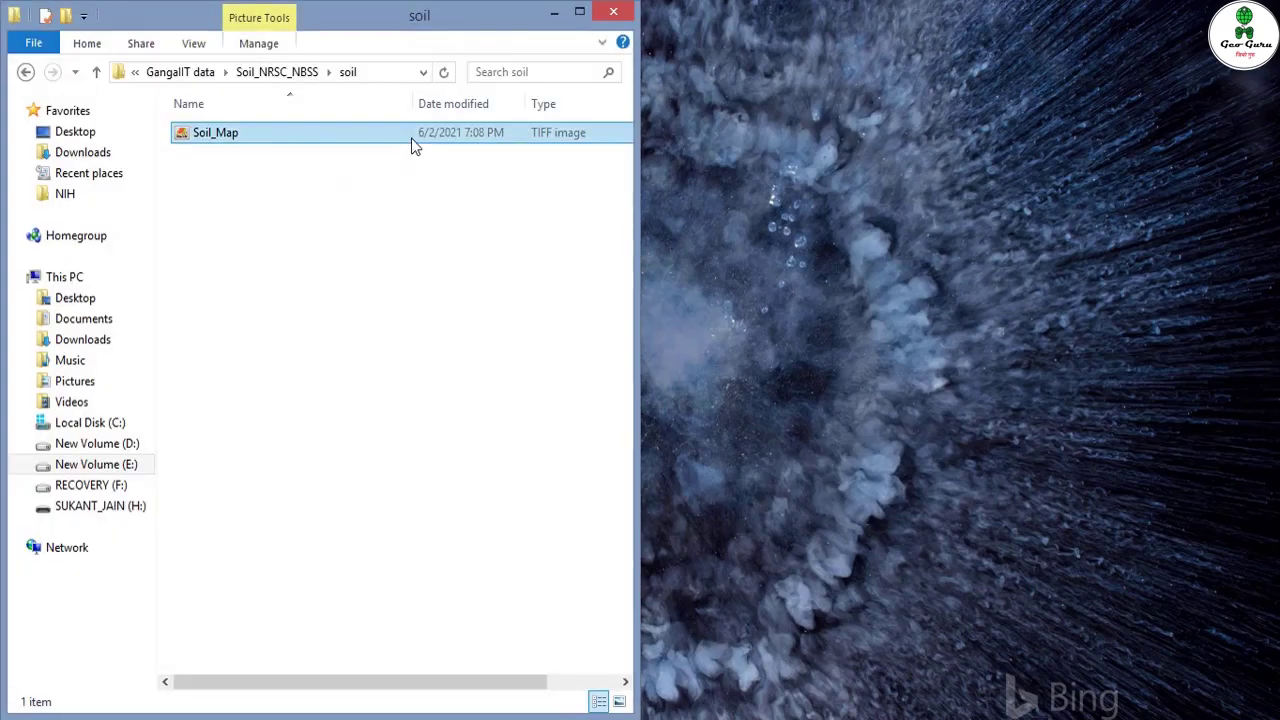
click(295, 140)
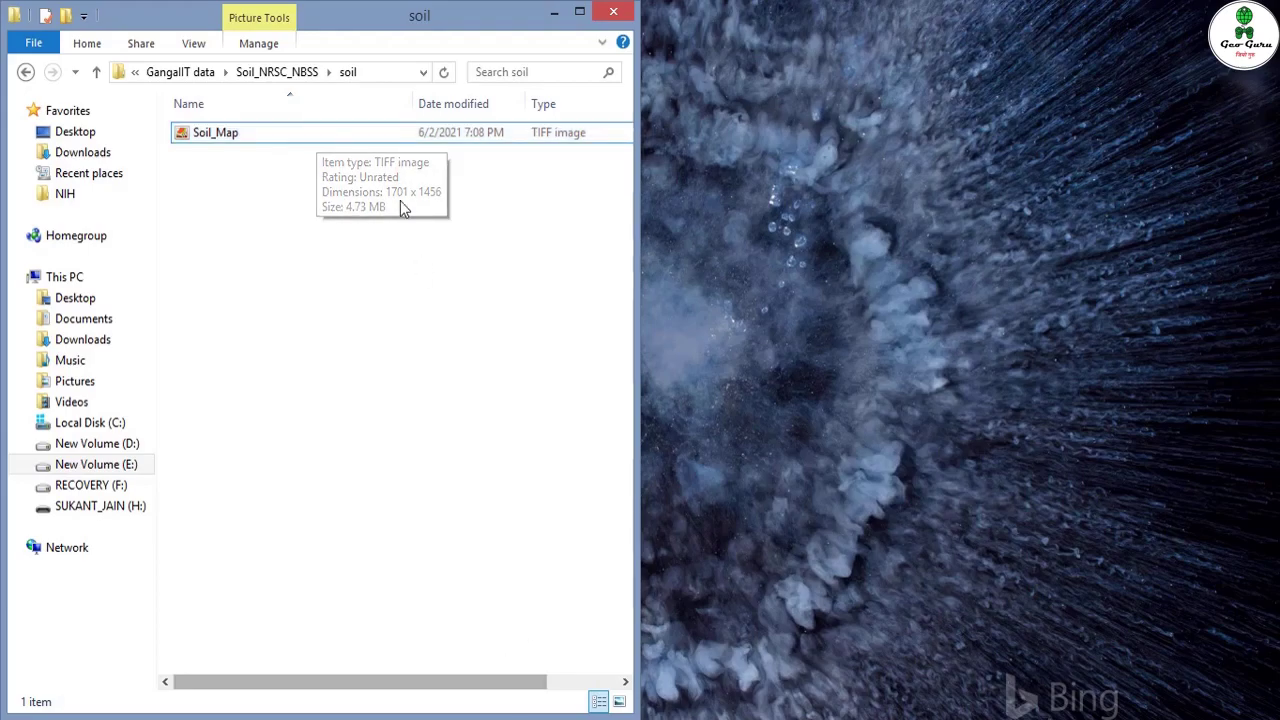
click(369, 78)
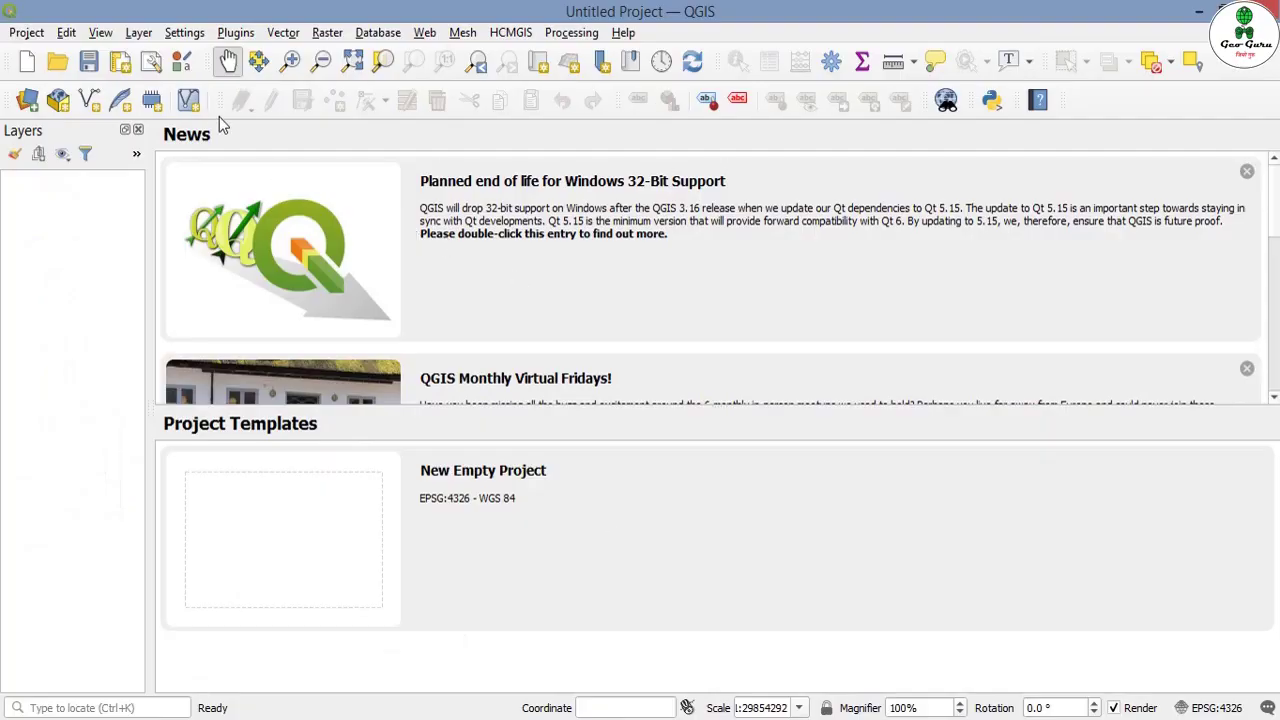
Step: Start a new project and add Soil_Map.tif from the soil folder as a raster layer
click(26, 32)
click(36, 51)
click(138, 32)
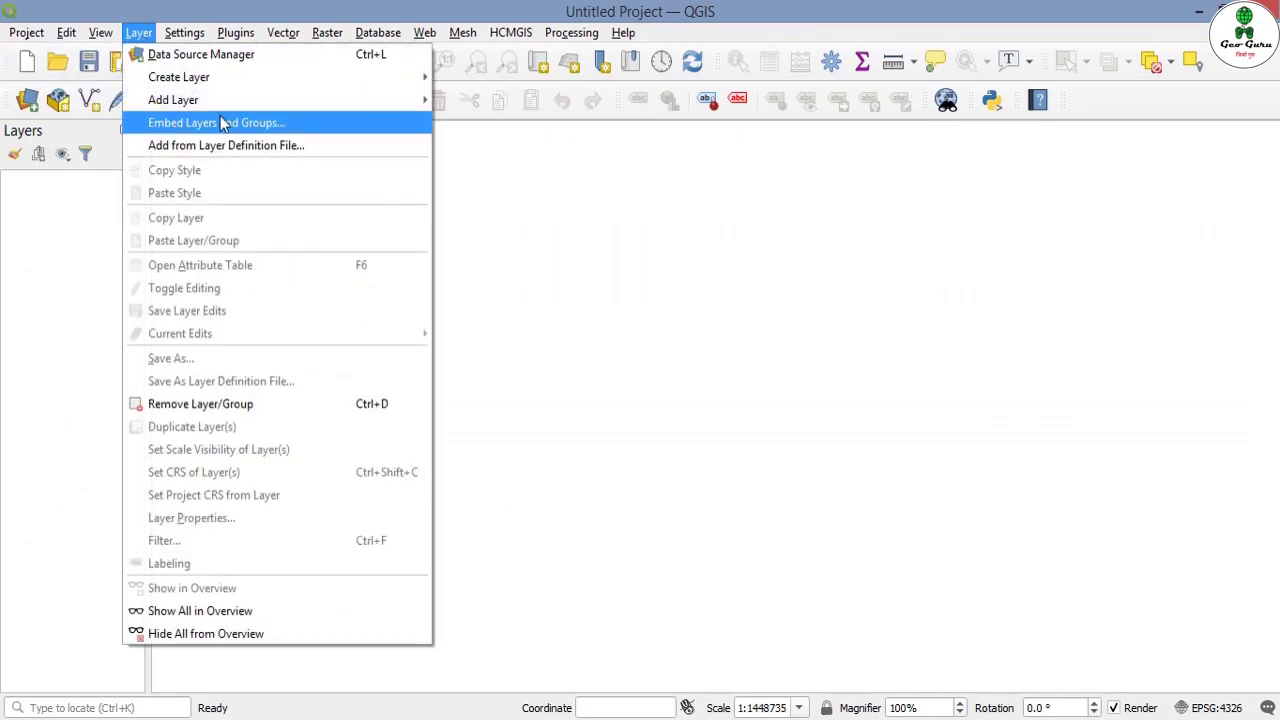
mouse_move(173, 99)
click(513, 123)
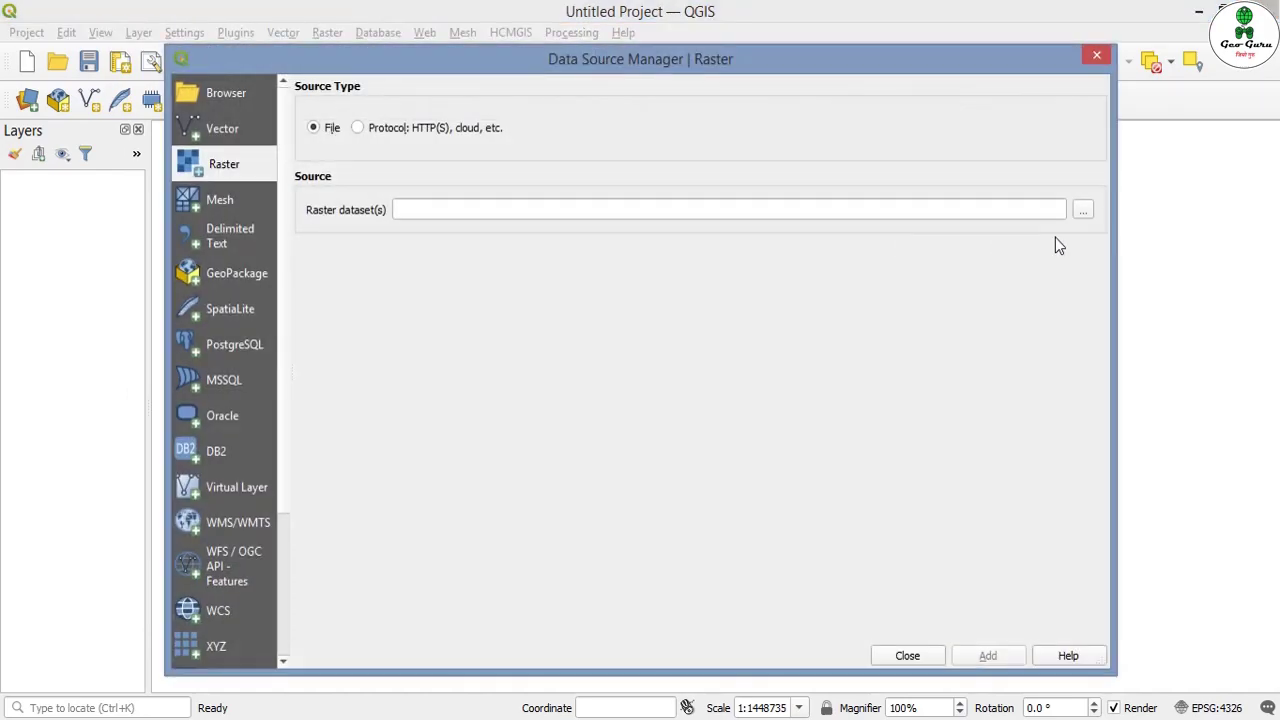
click(1083, 211)
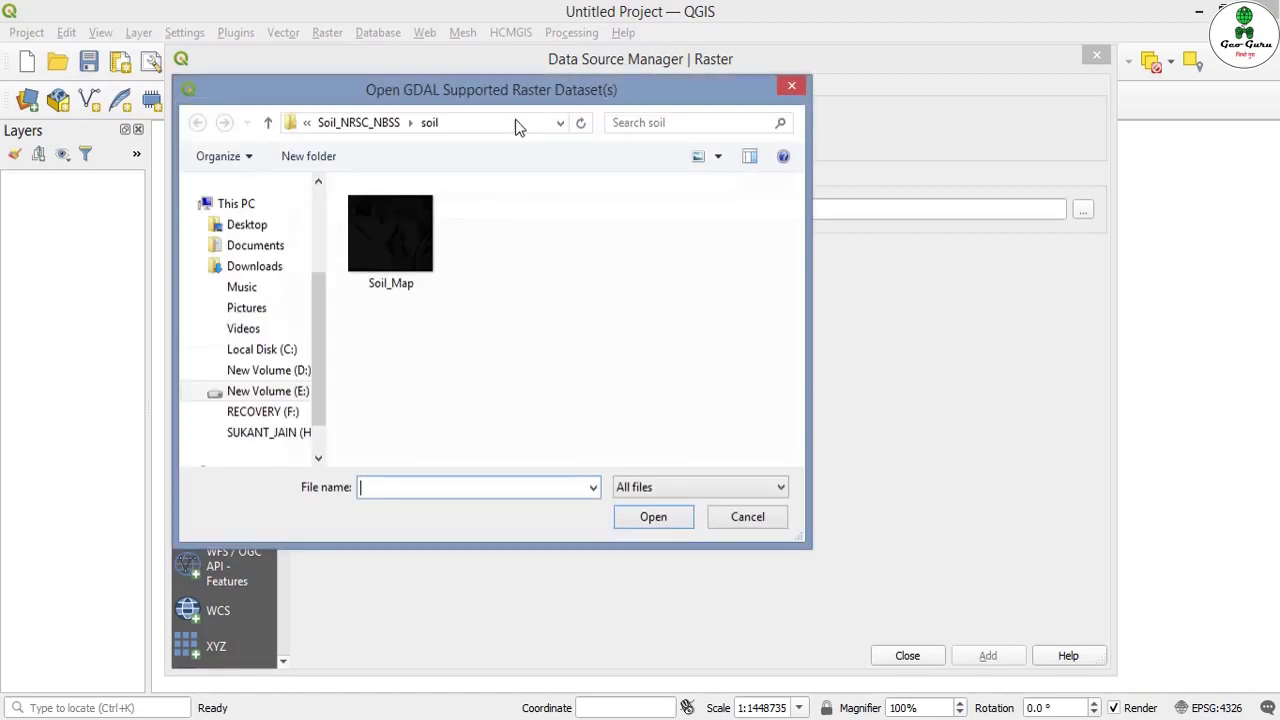
click(515, 122)
click(490, 123)
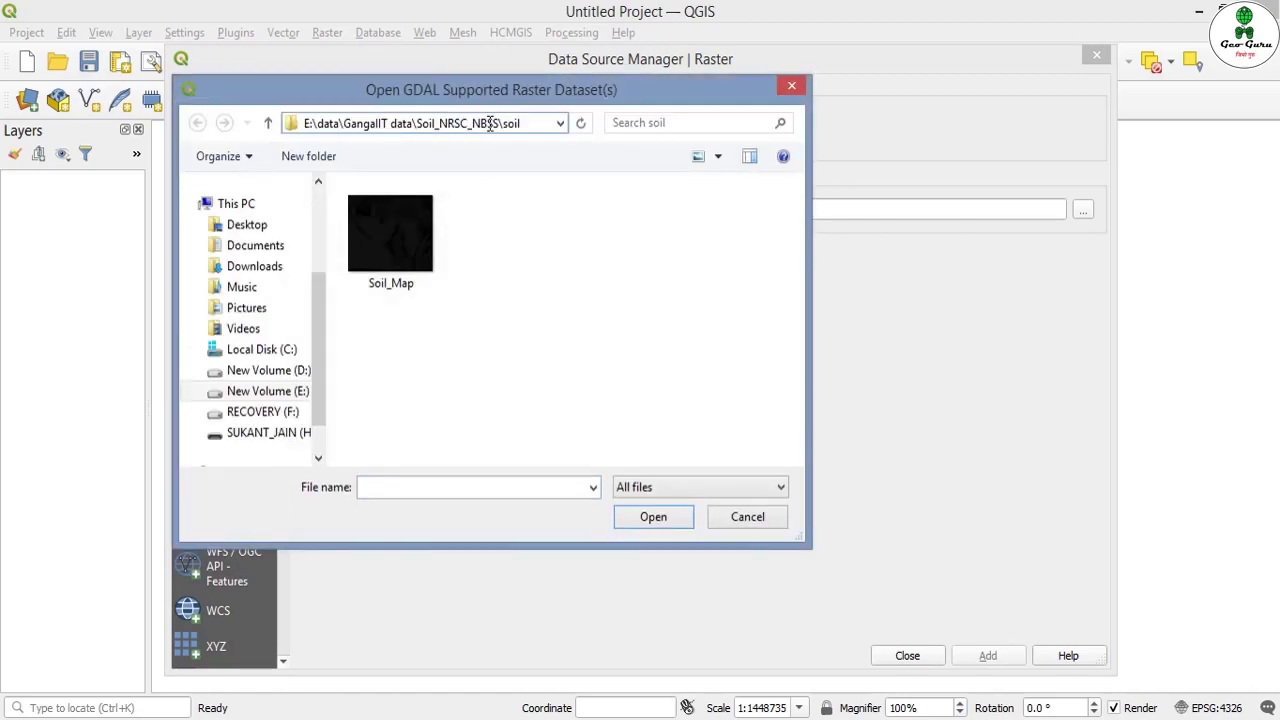
key(Return)
click(426, 231)
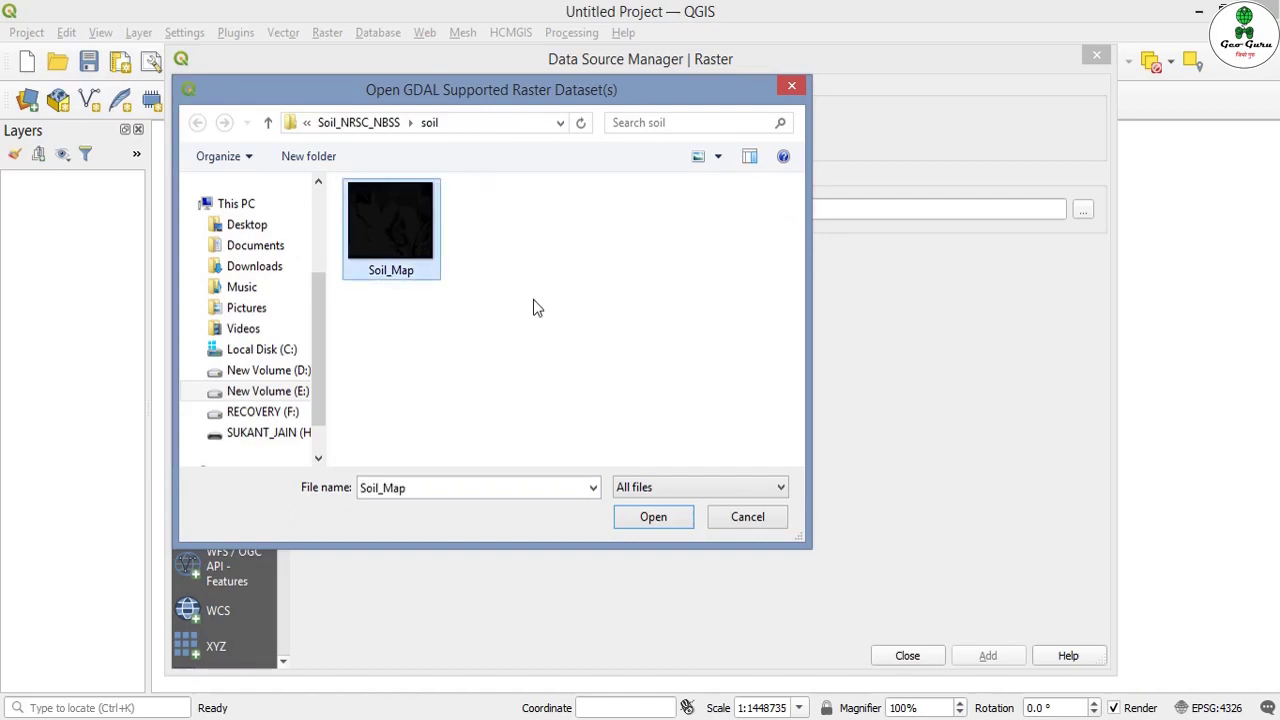
click(678, 522)
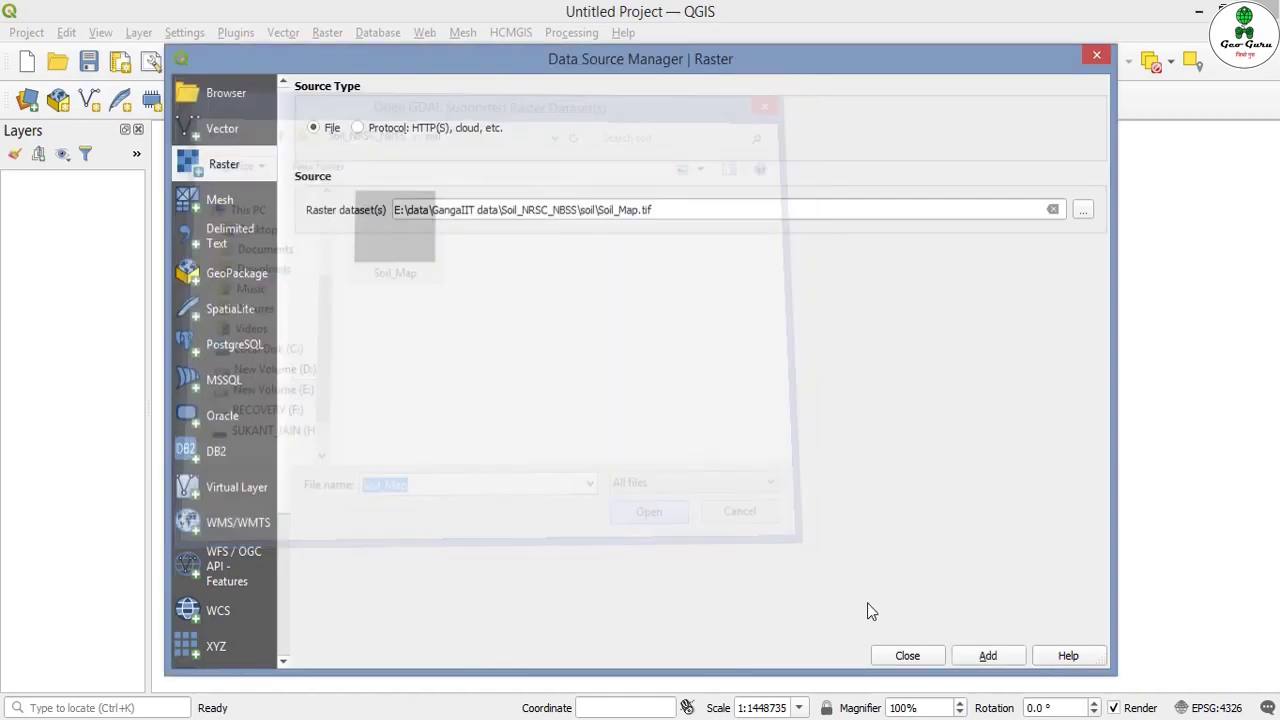
click(934, 656)
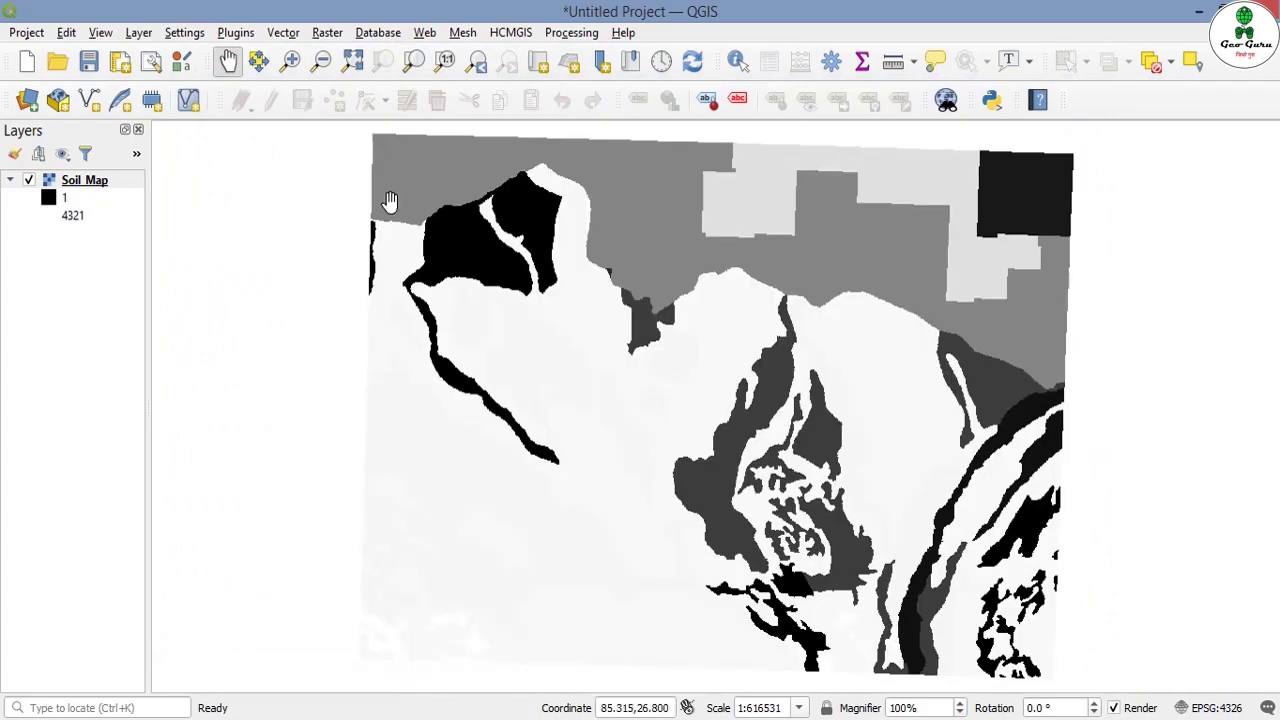
Step: Render Soil_Map as Paletted/Unique values with a random colour per class, and expand its legend
drag(650, 373, 680, 370)
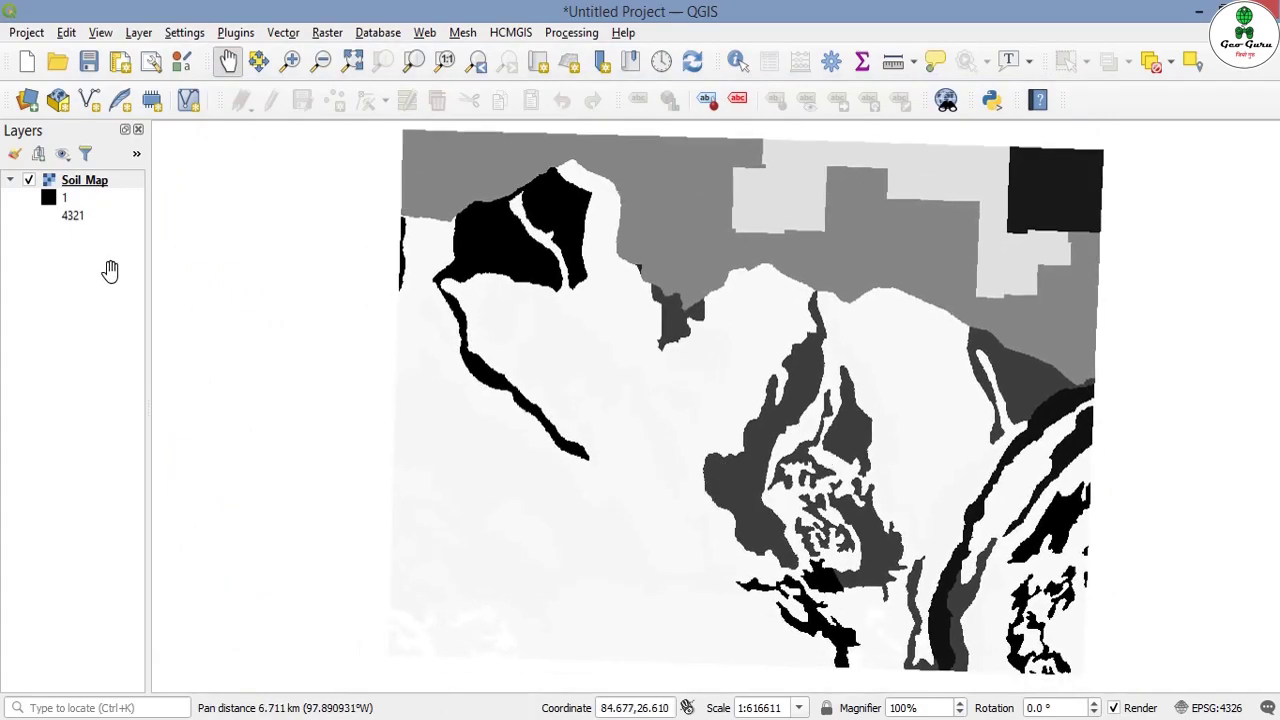
right_click(90, 188)
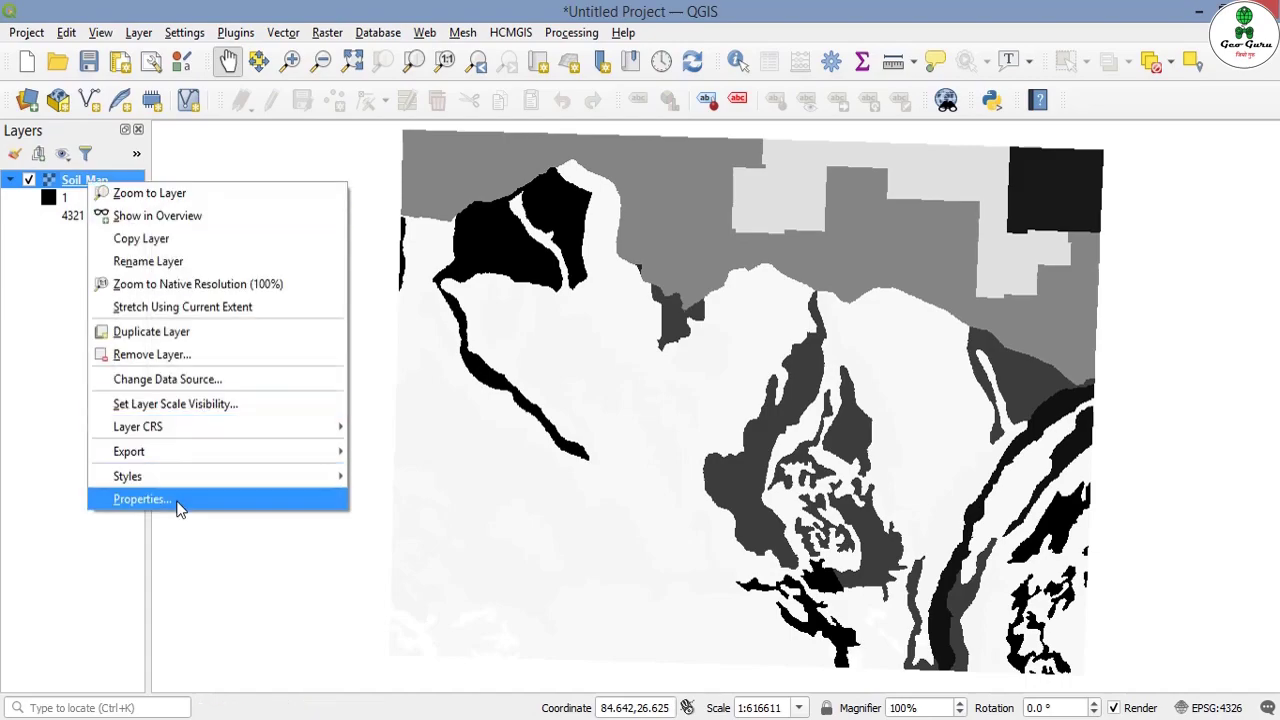
click(177, 506)
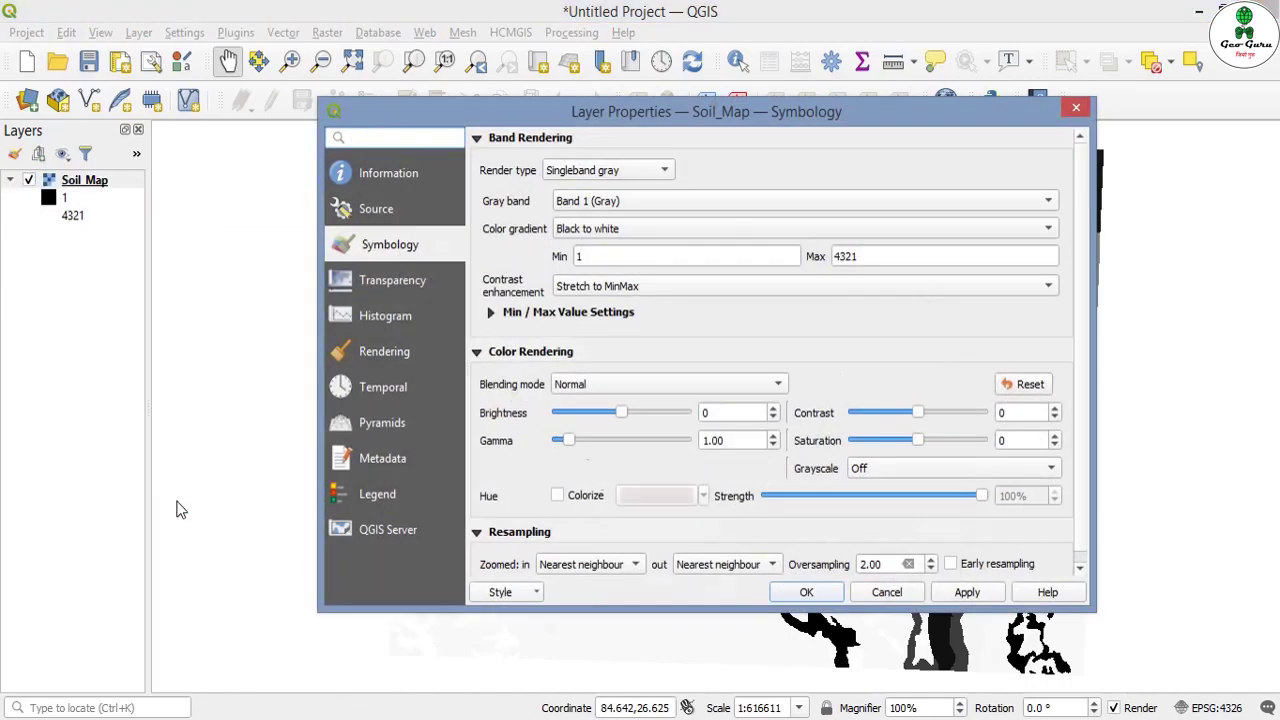
click(384, 279)
click(382, 250)
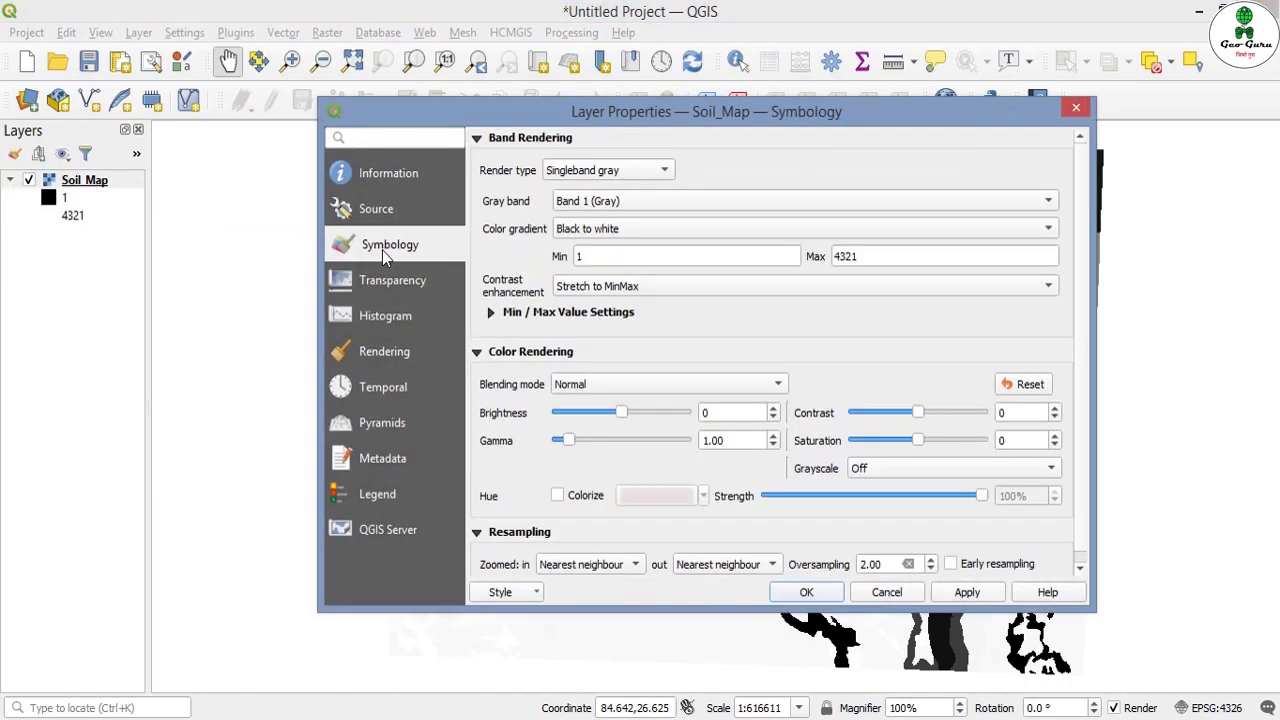
click(664, 172)
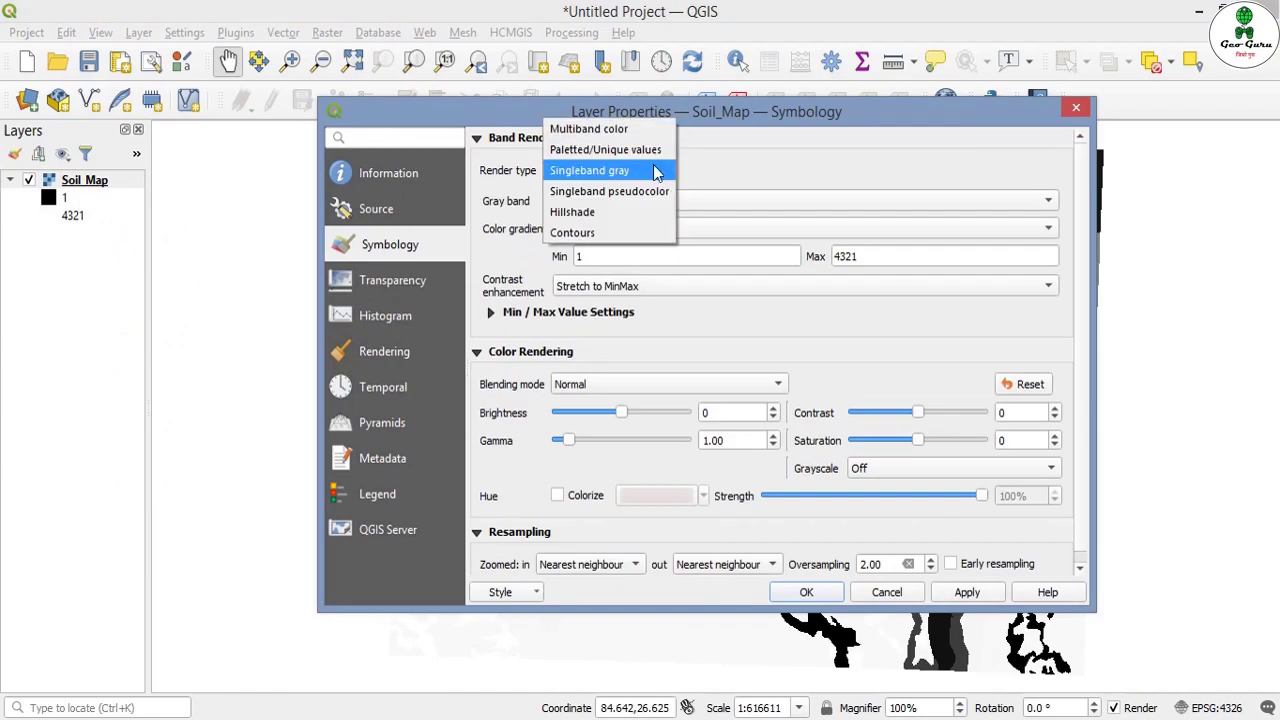
click(604, 150)
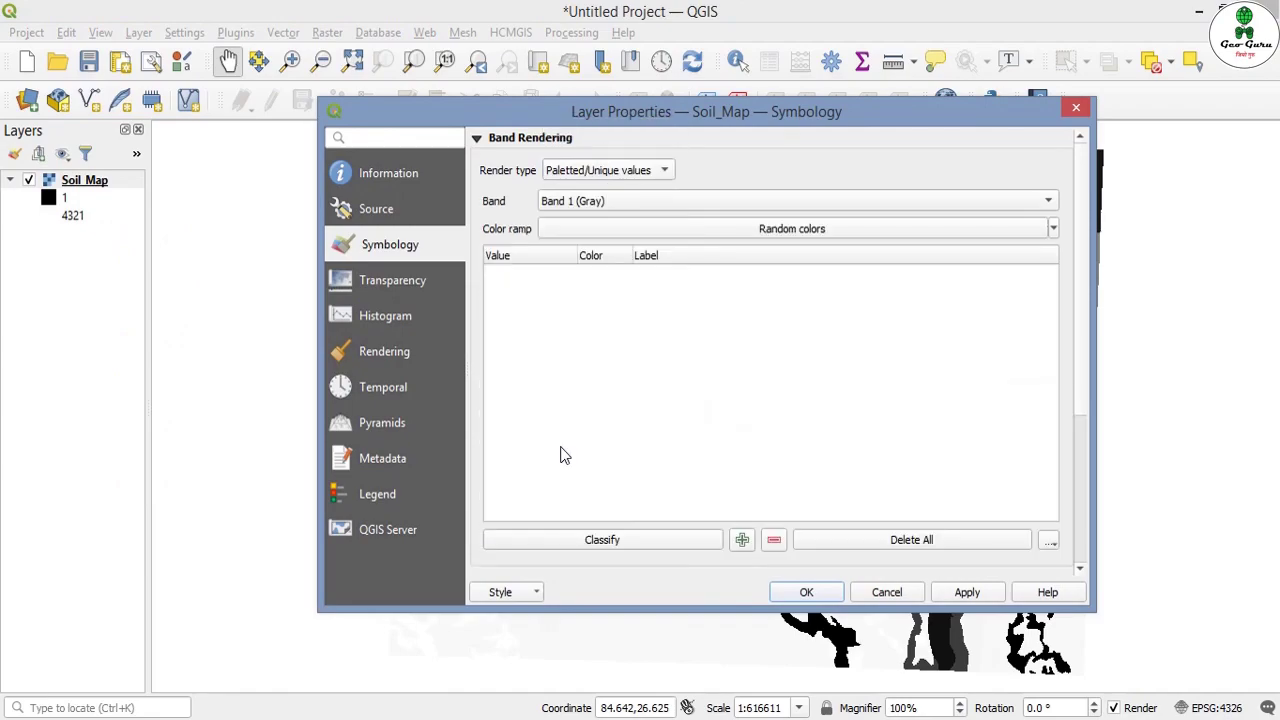
click(535, 534)
click(965, 593)
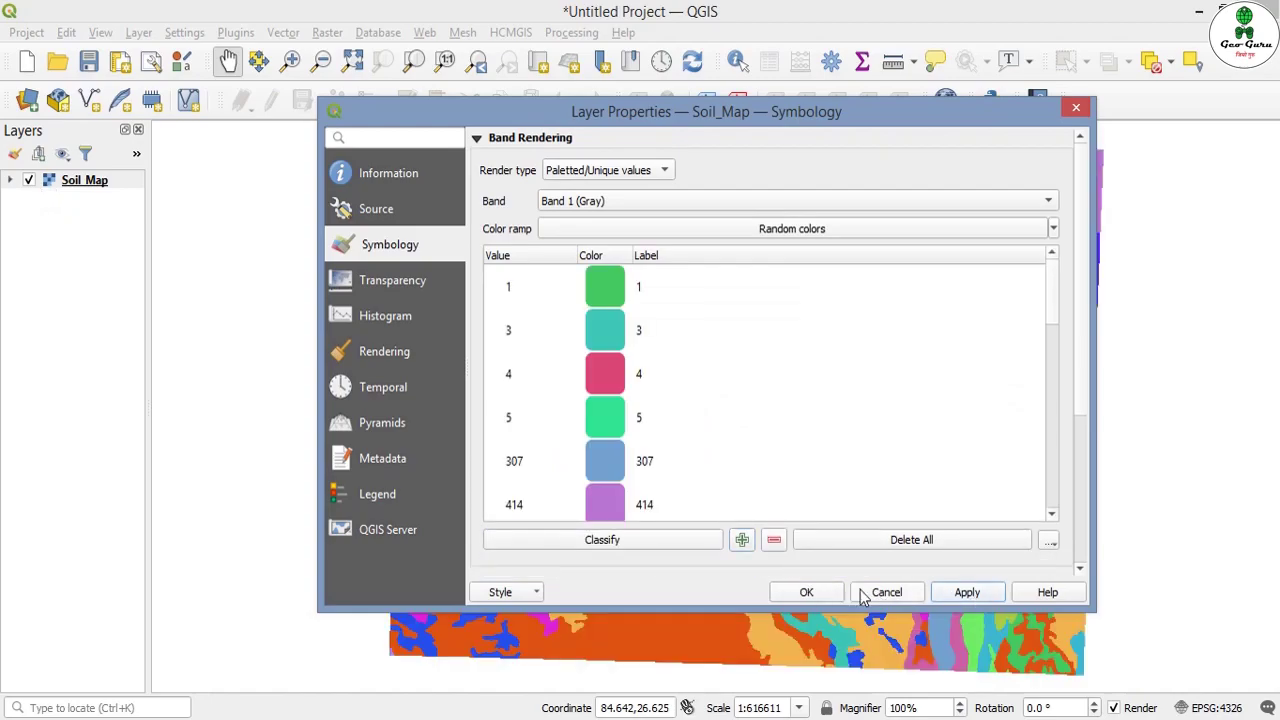
click(806, 592)
click(10, 180)
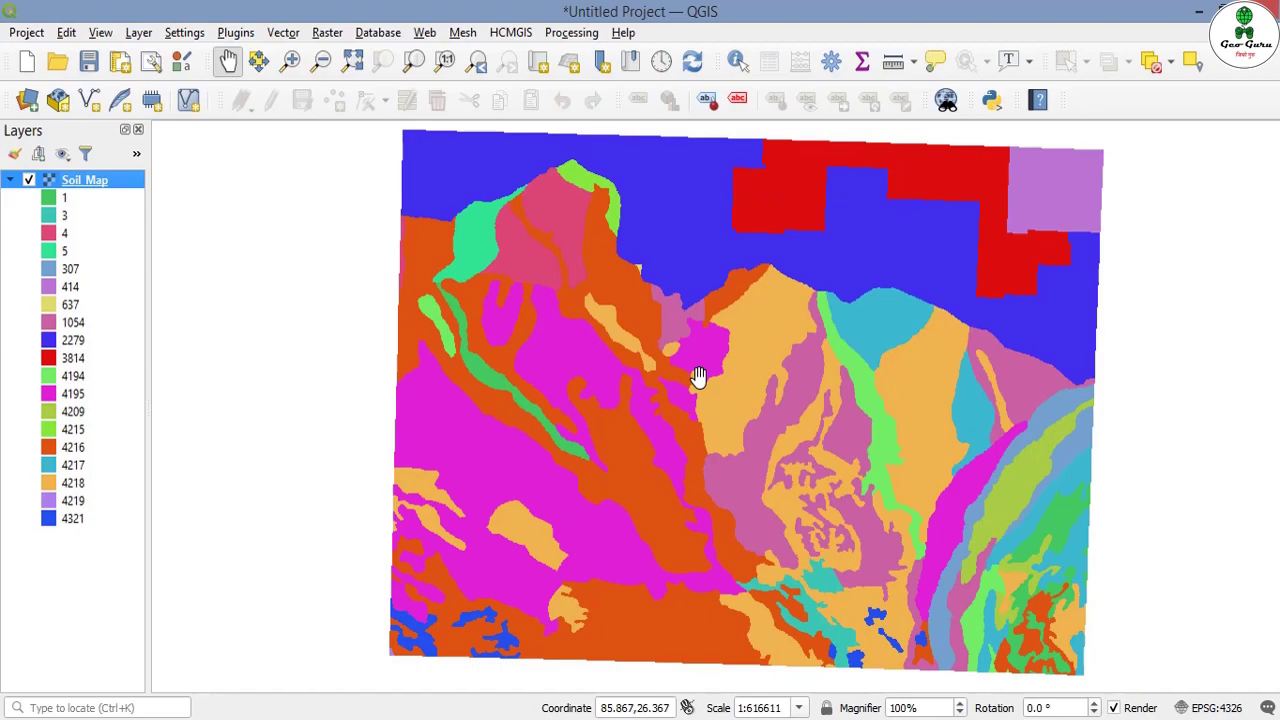
Step: Collapse the Soil_Map legend and enable experimental plugins in the plugin manager settings
right_click(88, 189)
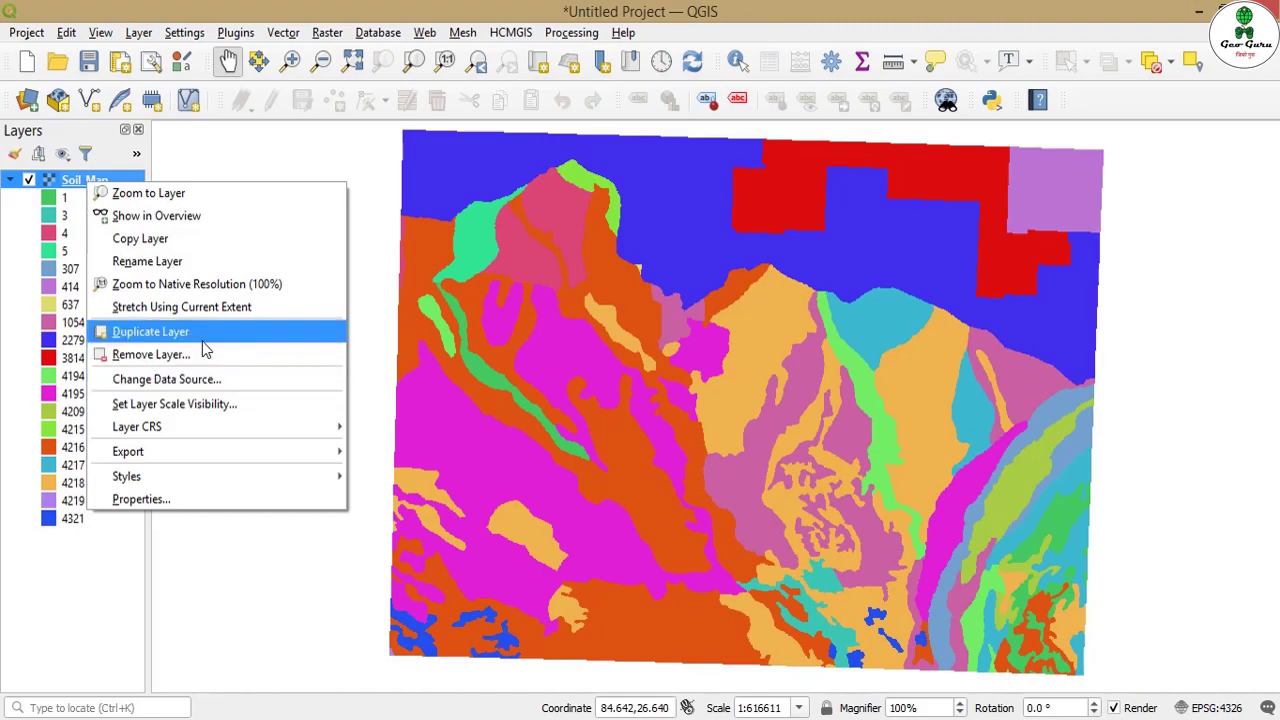
click(13, 183)
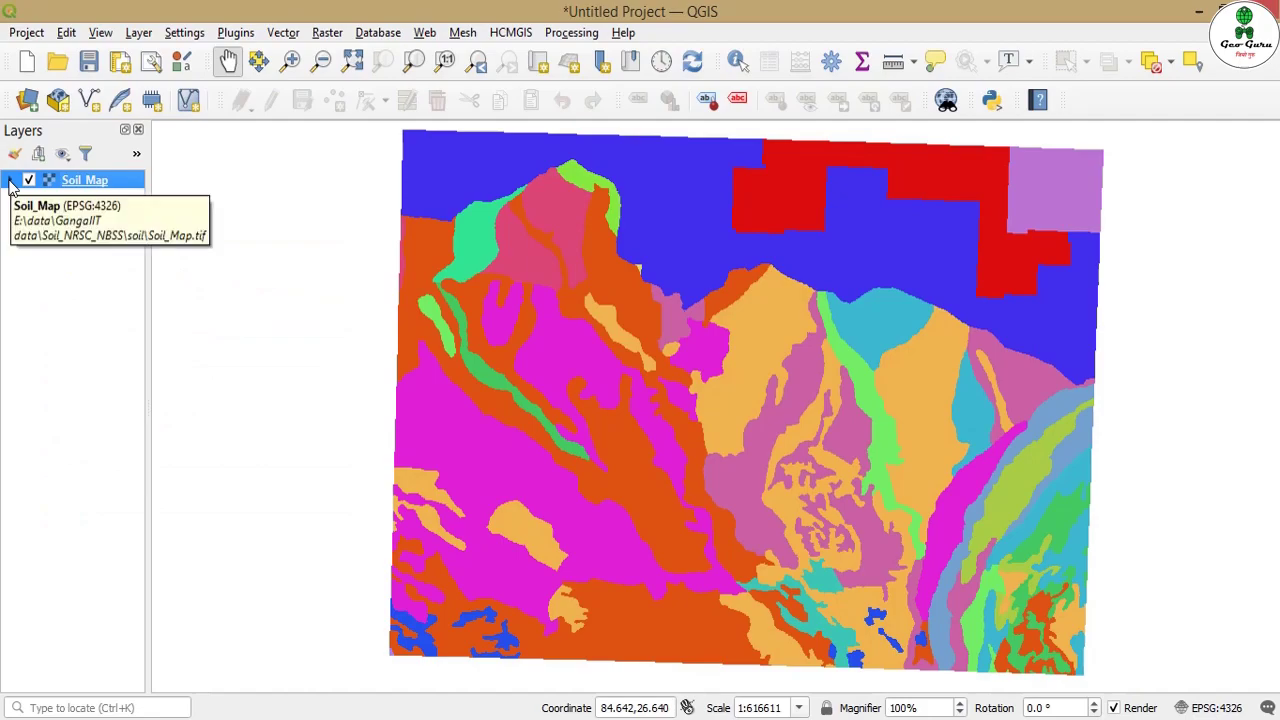
click(233, 33)
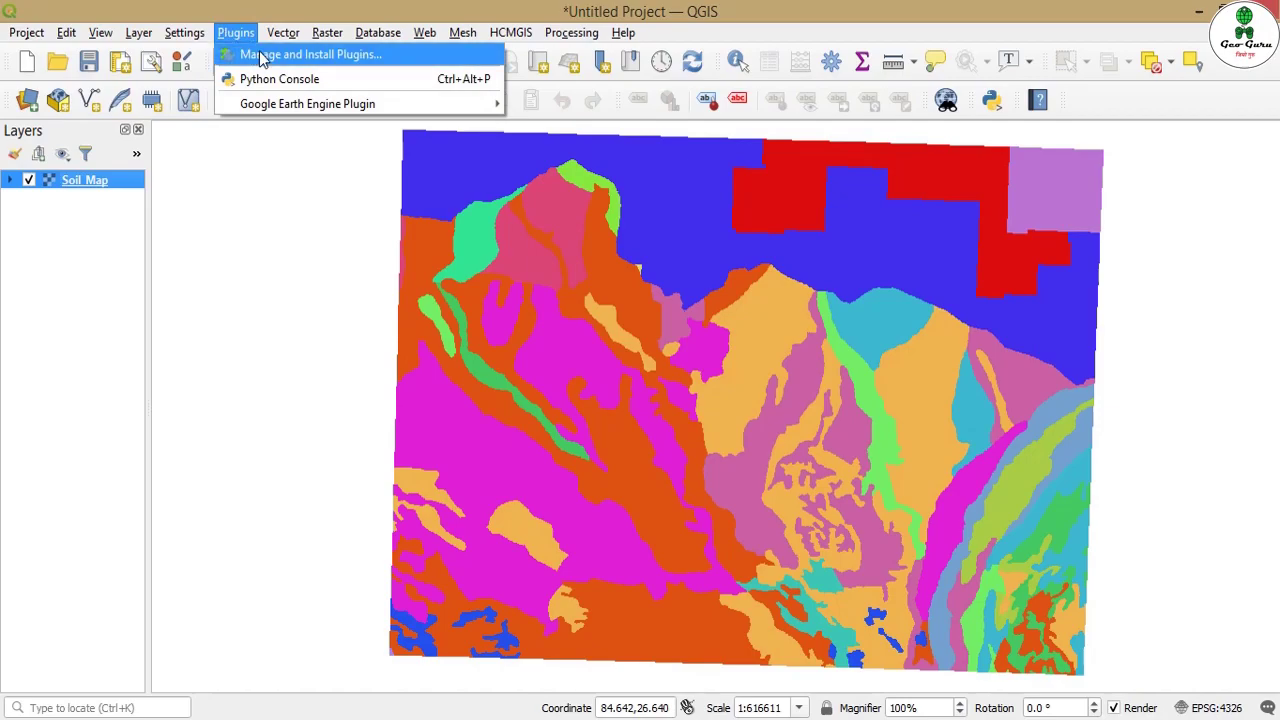
click(260, 56)
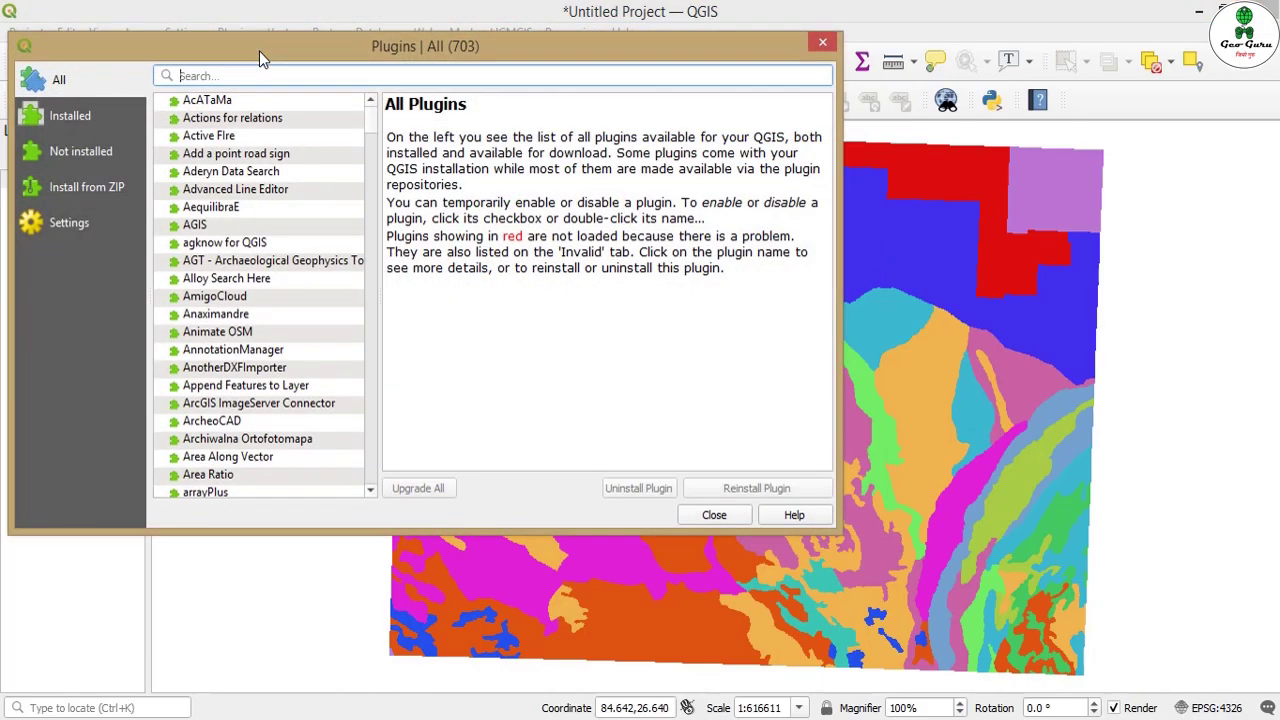
click(81, 224)
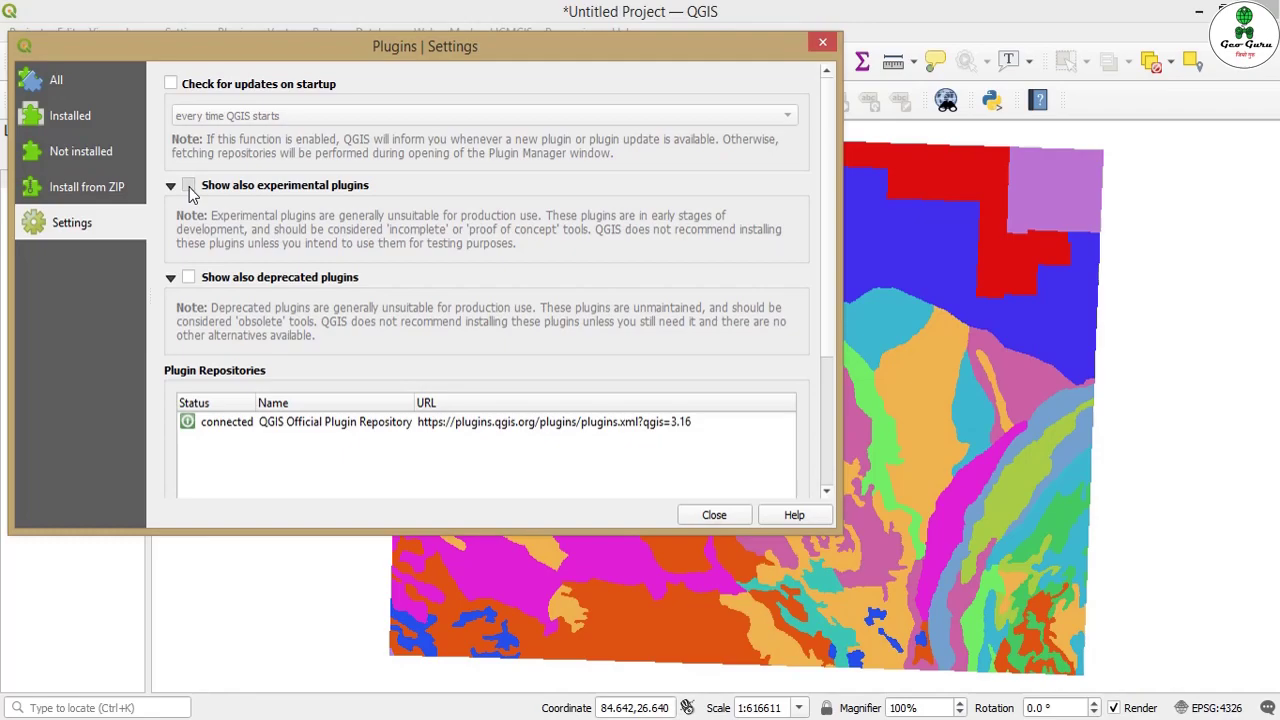
click(190, 188)
click(69, 88)
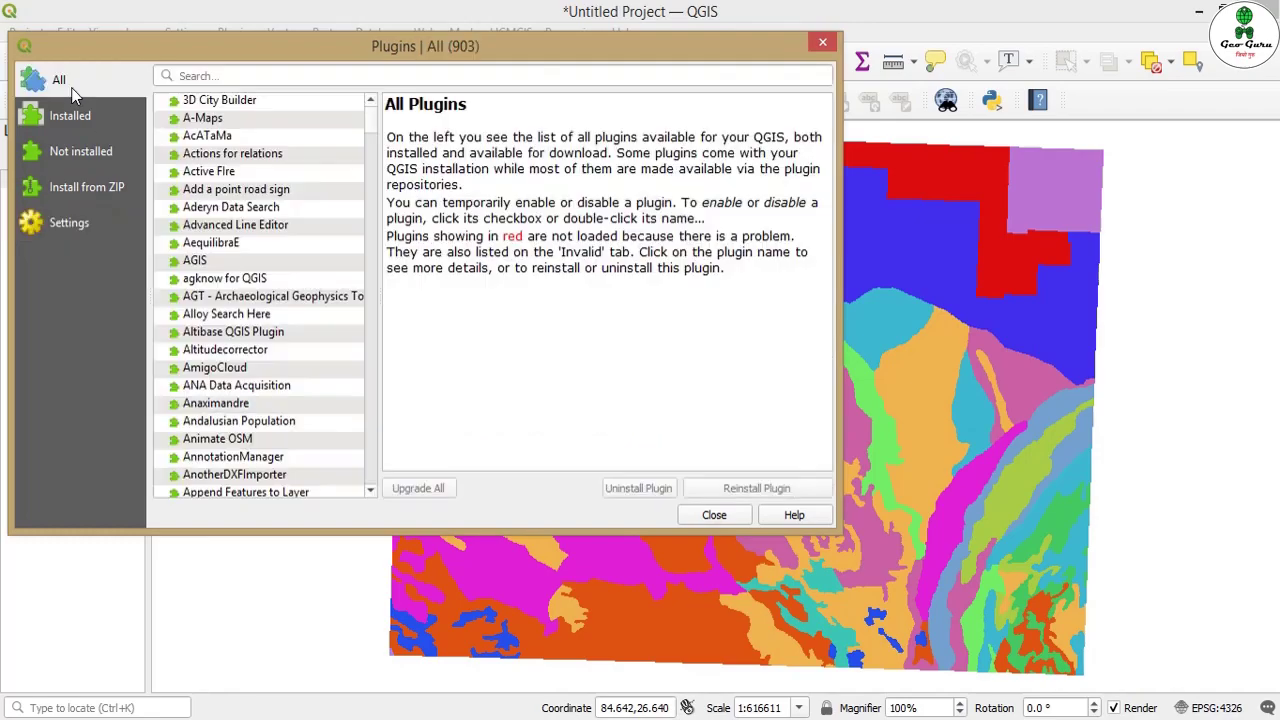
Step: Search plugins for 'raster' and install the experimental RasterAttributeTable plugin
click(208, 77)
text(rasterat)
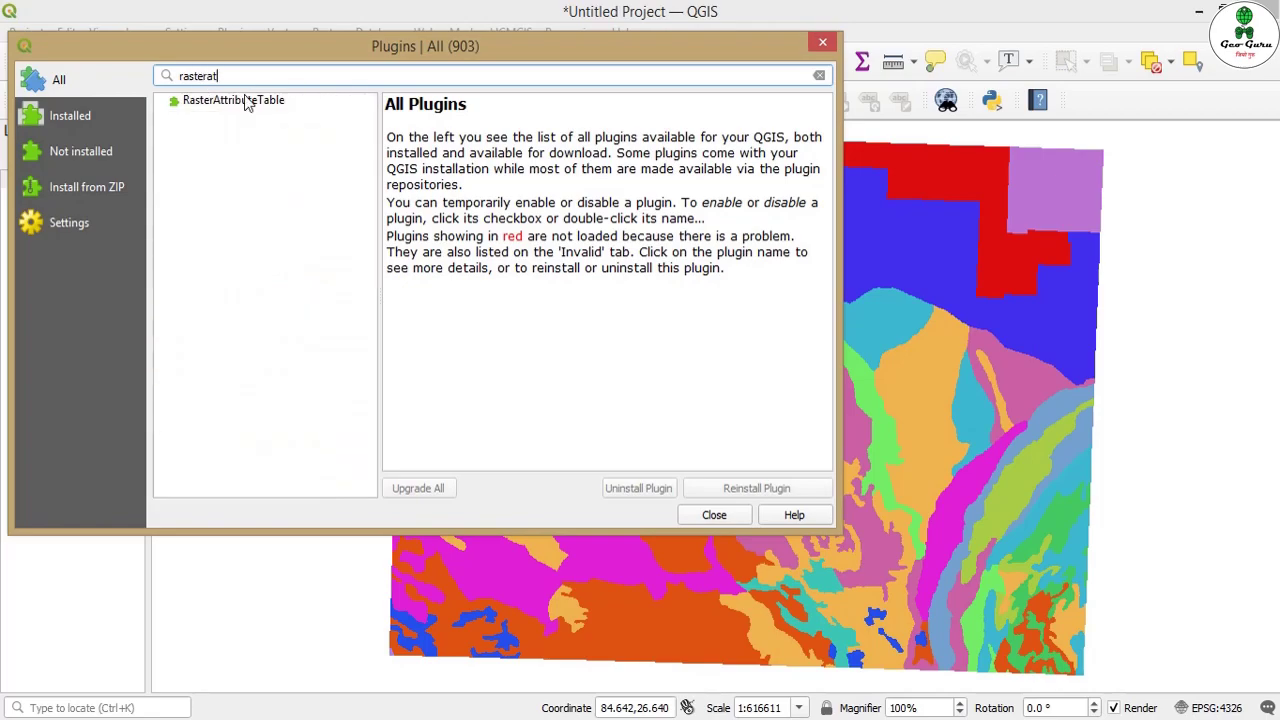
click(247, 101)
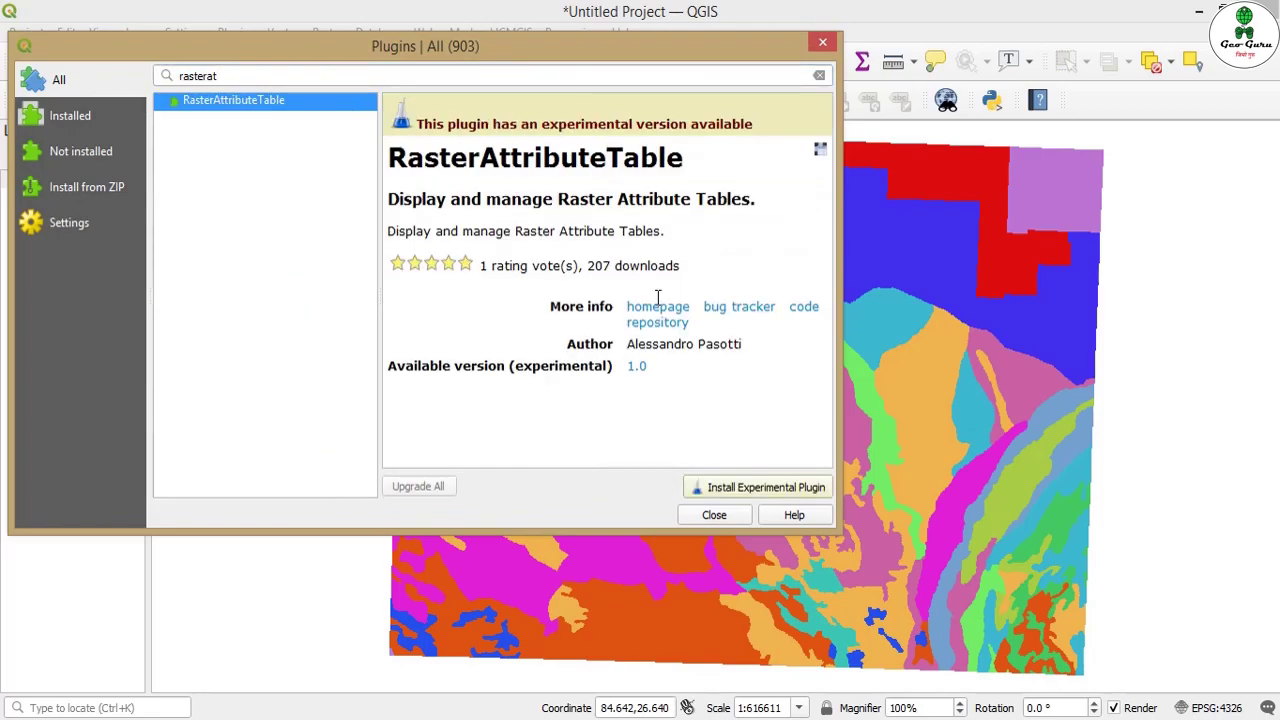
click(745, 487)
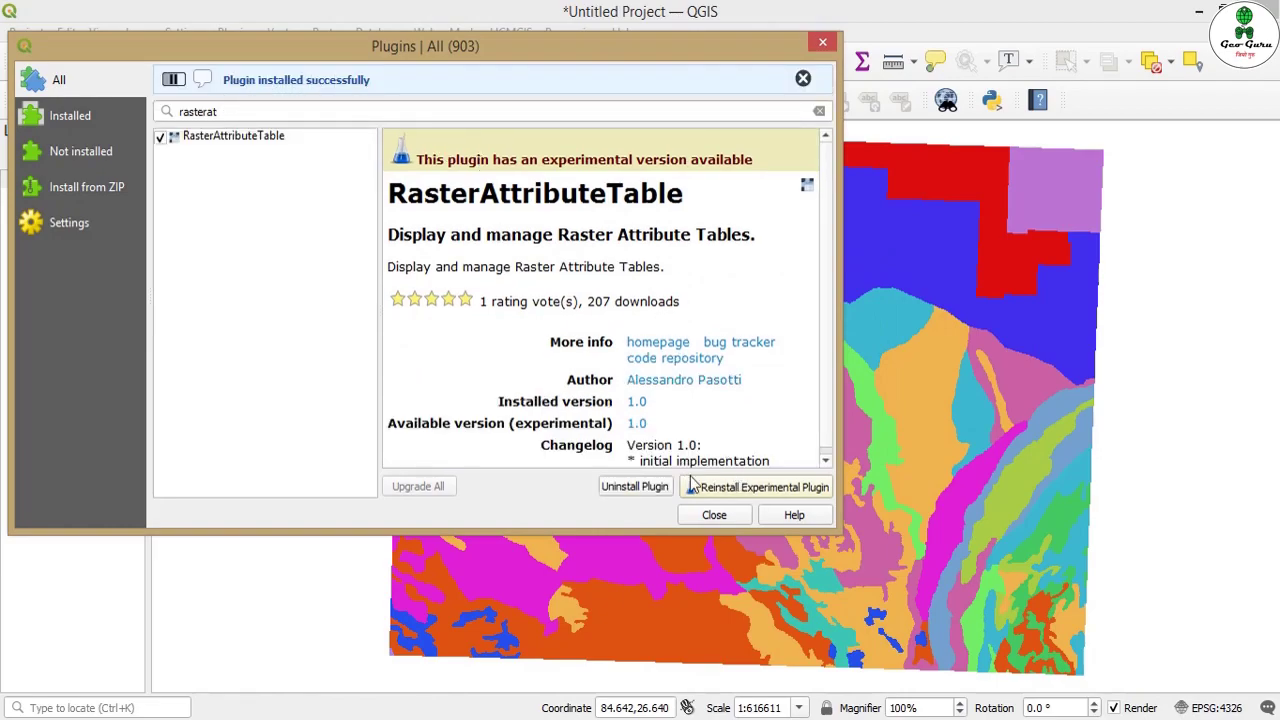
Step: Create a new raster attribute table for Soil_Map stored in VAT DBF format
click(714, 517)
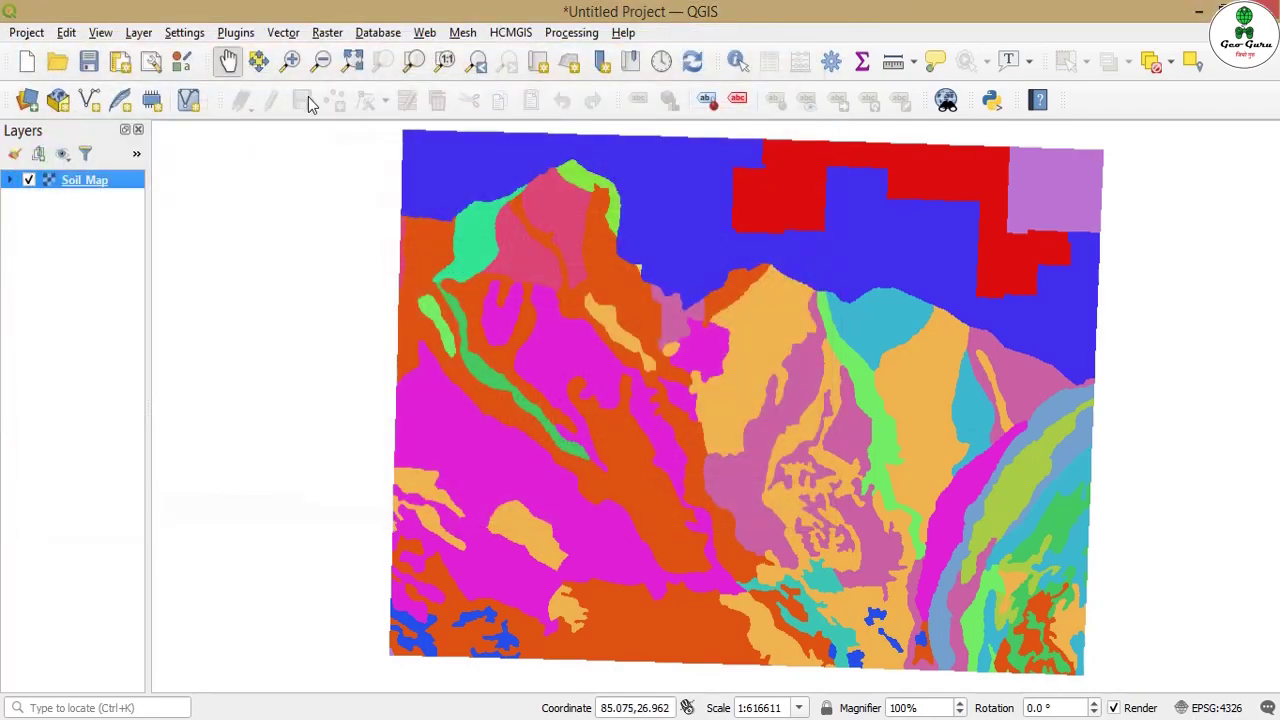
click(237, 36)
mouse_move(276, 133)
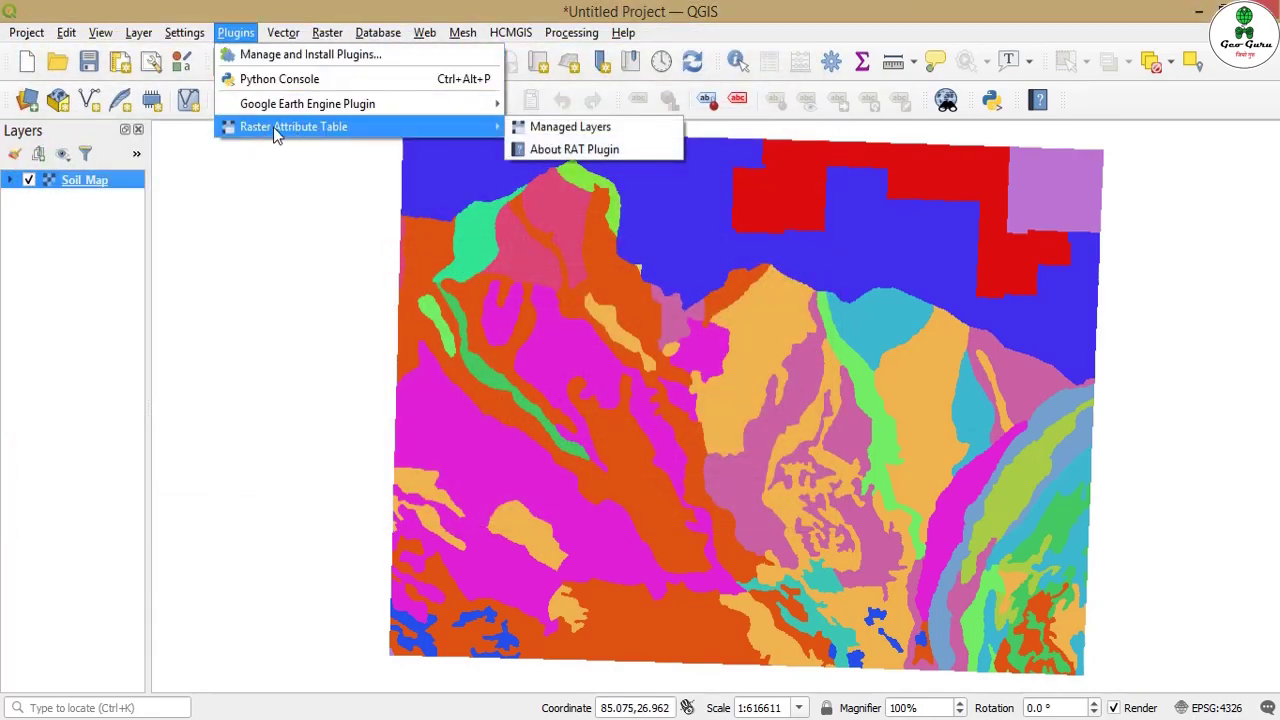
click(98, 238)
right_click(92, 186)
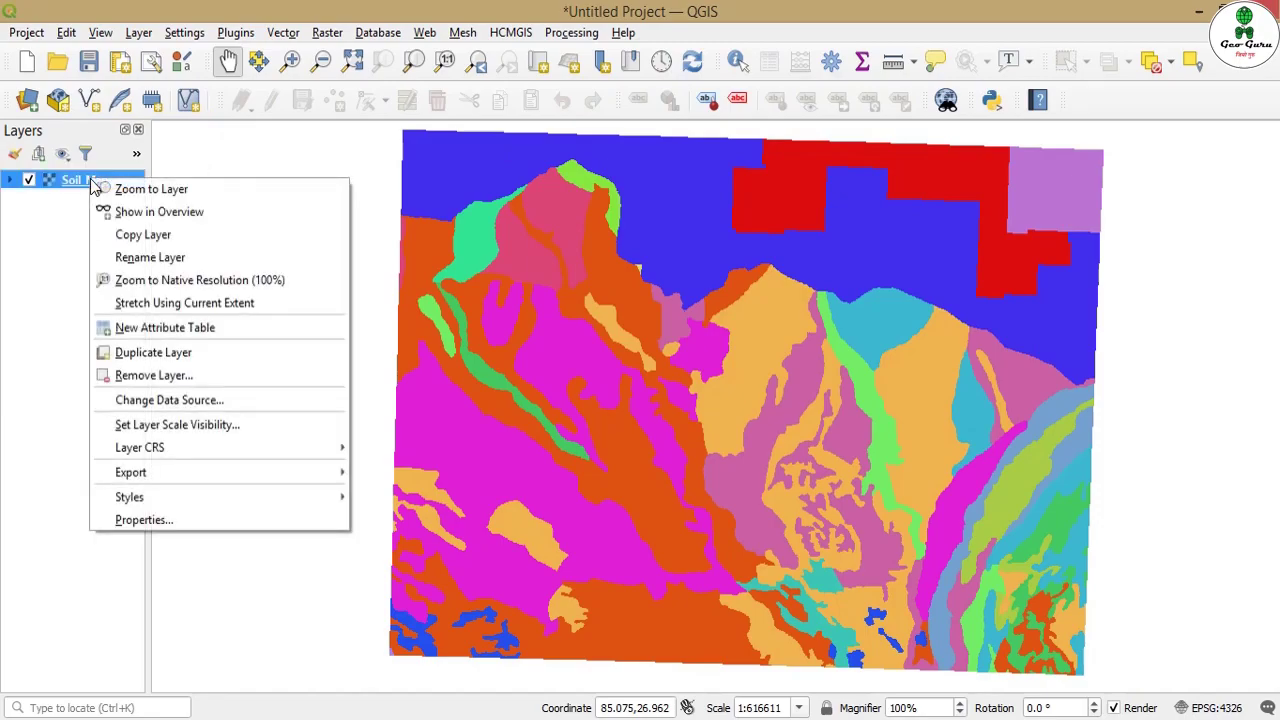
click(155, 330)
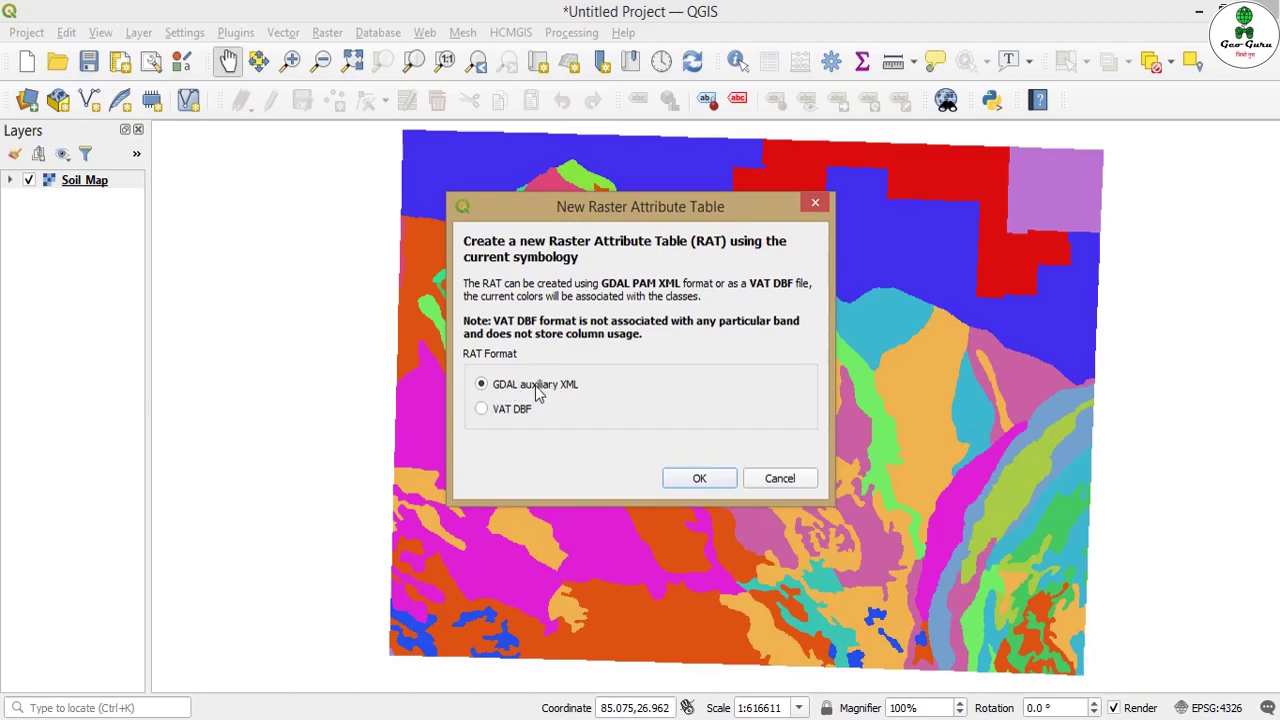
click(489, 411)
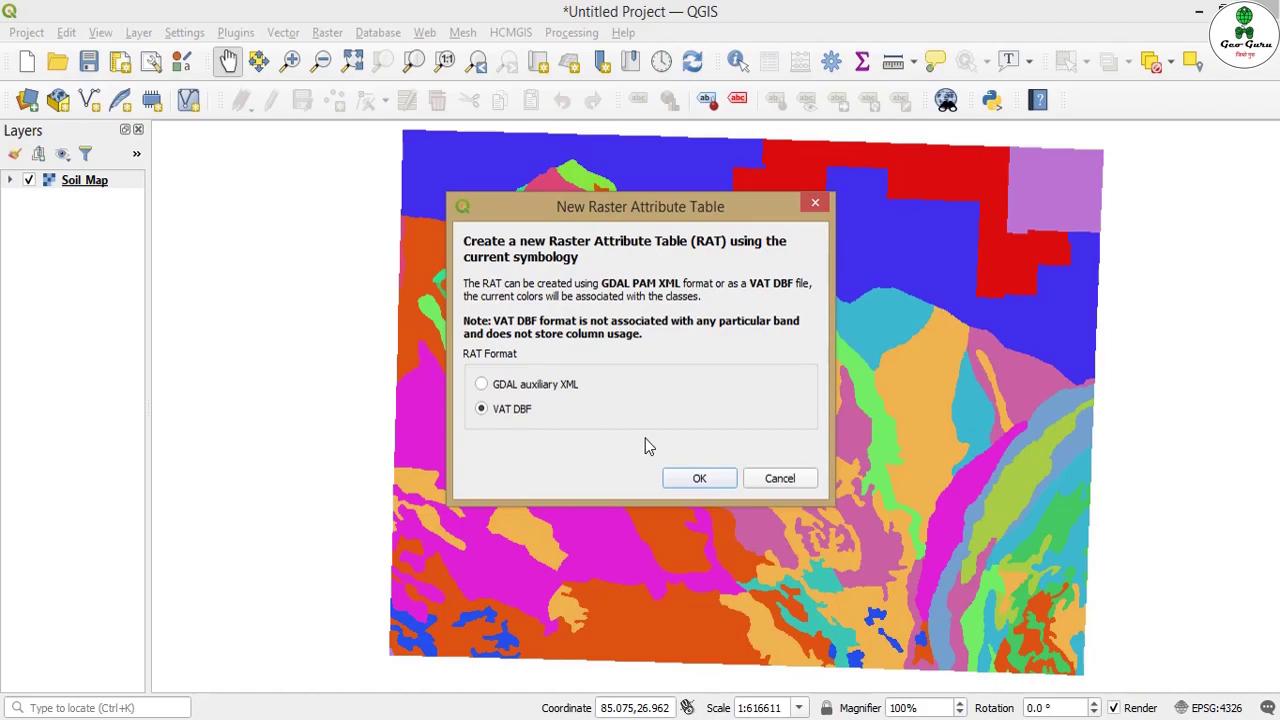
click(699, 478)
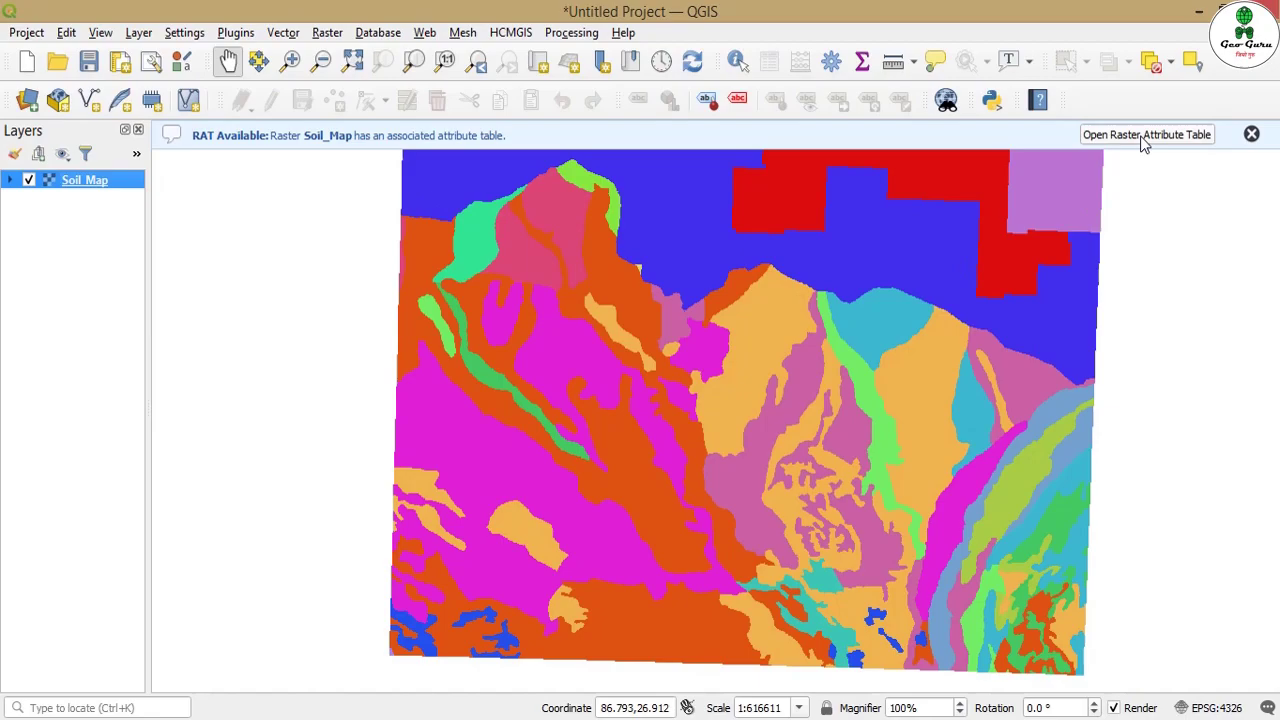
Step: Open the Soil_Map raster attribute table, then bring up the soil folder with Soil_Map.tif.vat.dbf
right_click(95, 180)
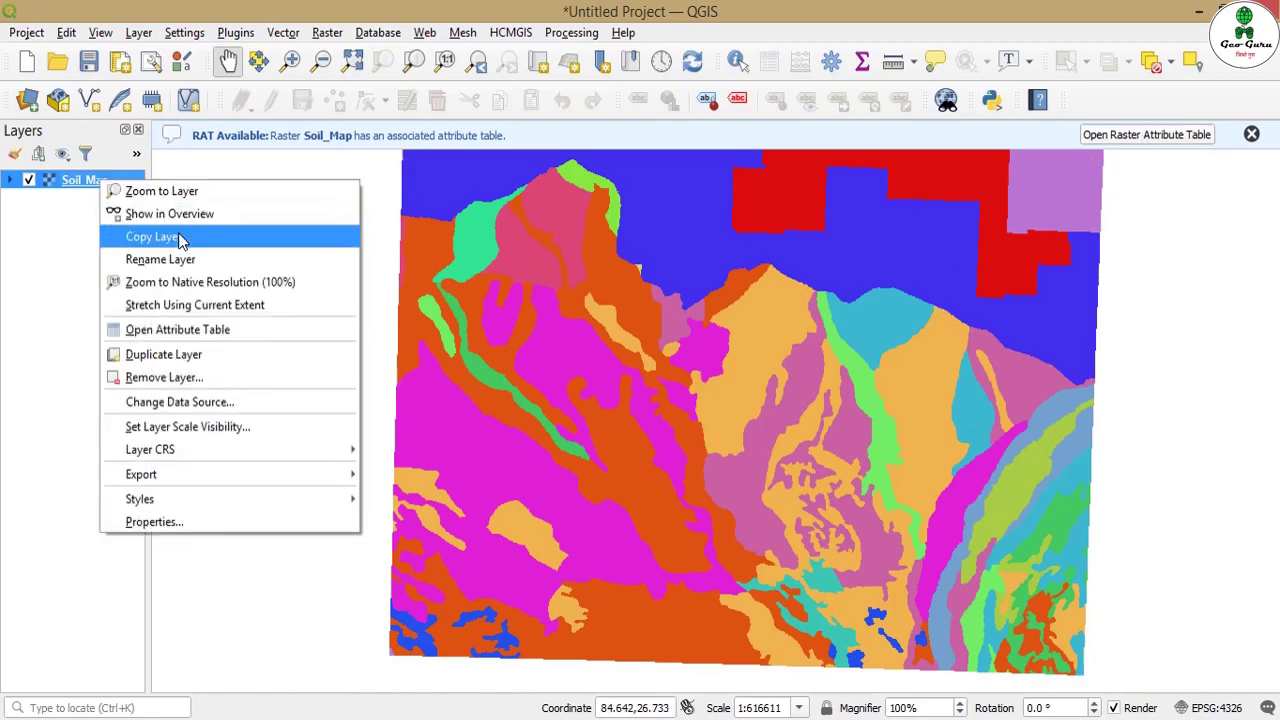
click(199, 328)
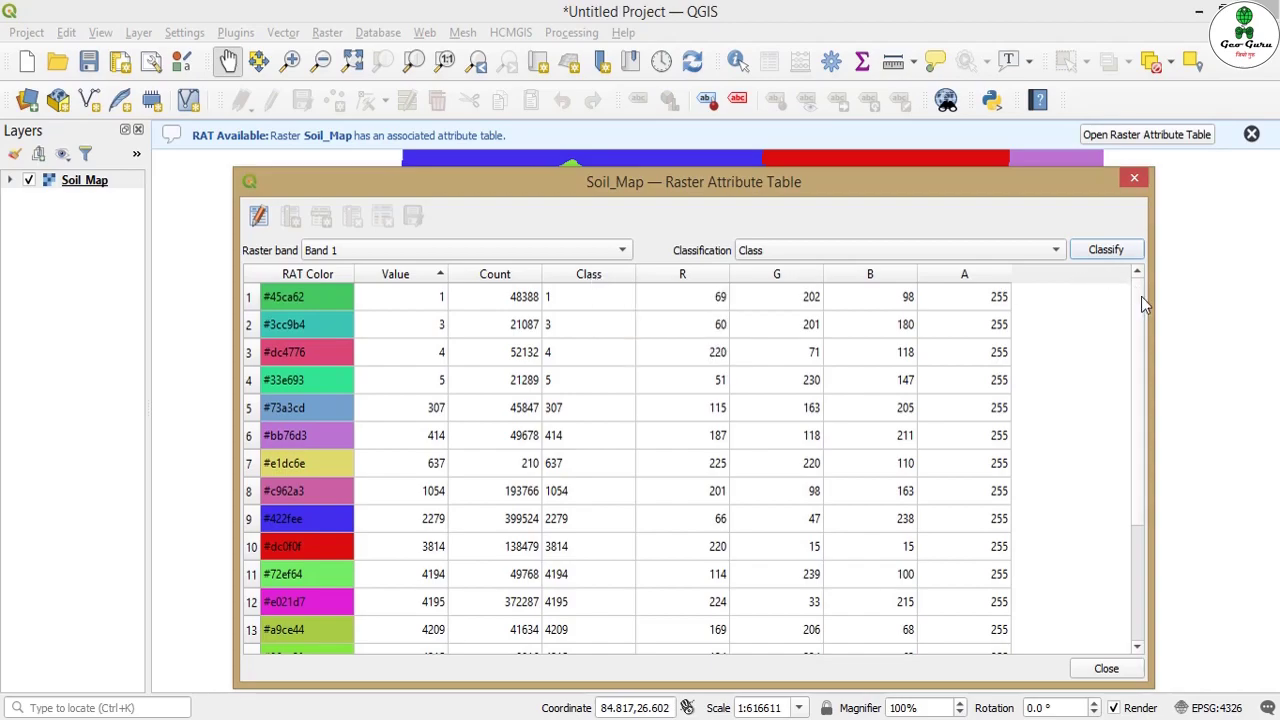
mouse_move(1139, 296)
mouse_down()
mouse_move(1142, 465)
mouse_move(1140, 312)
mouse_up()
click(115, 716)
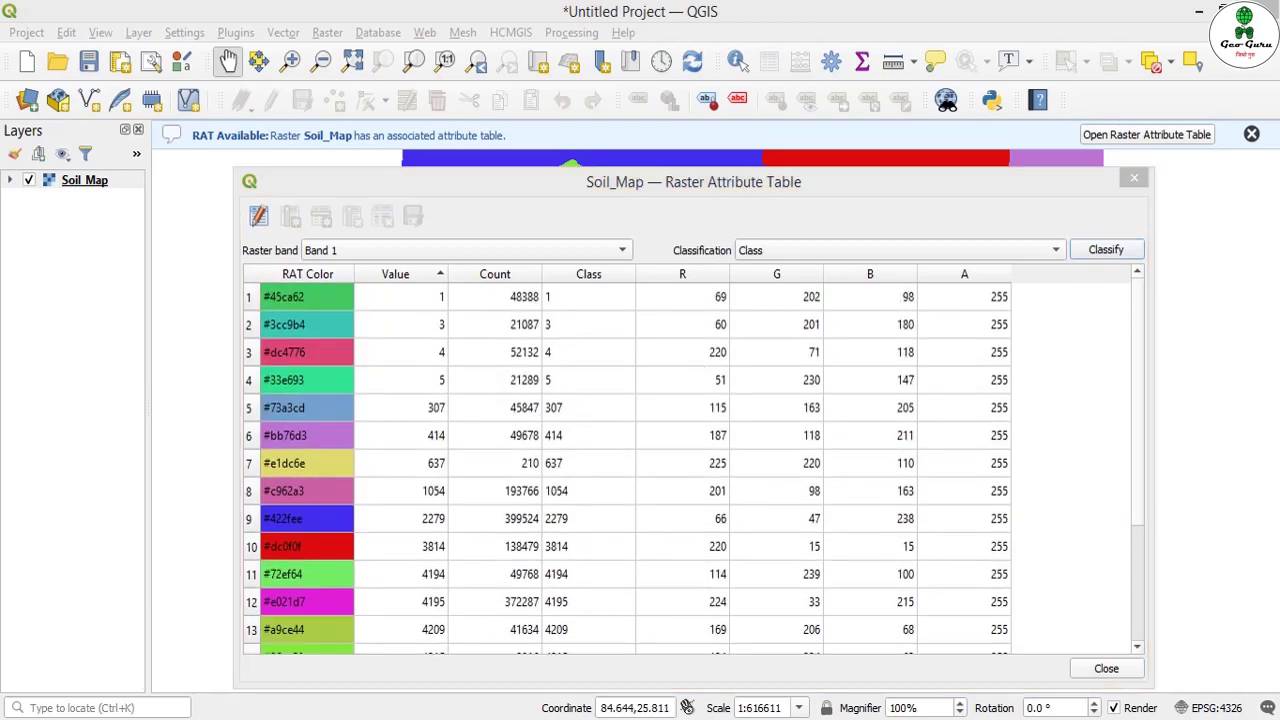
click(107, 643)
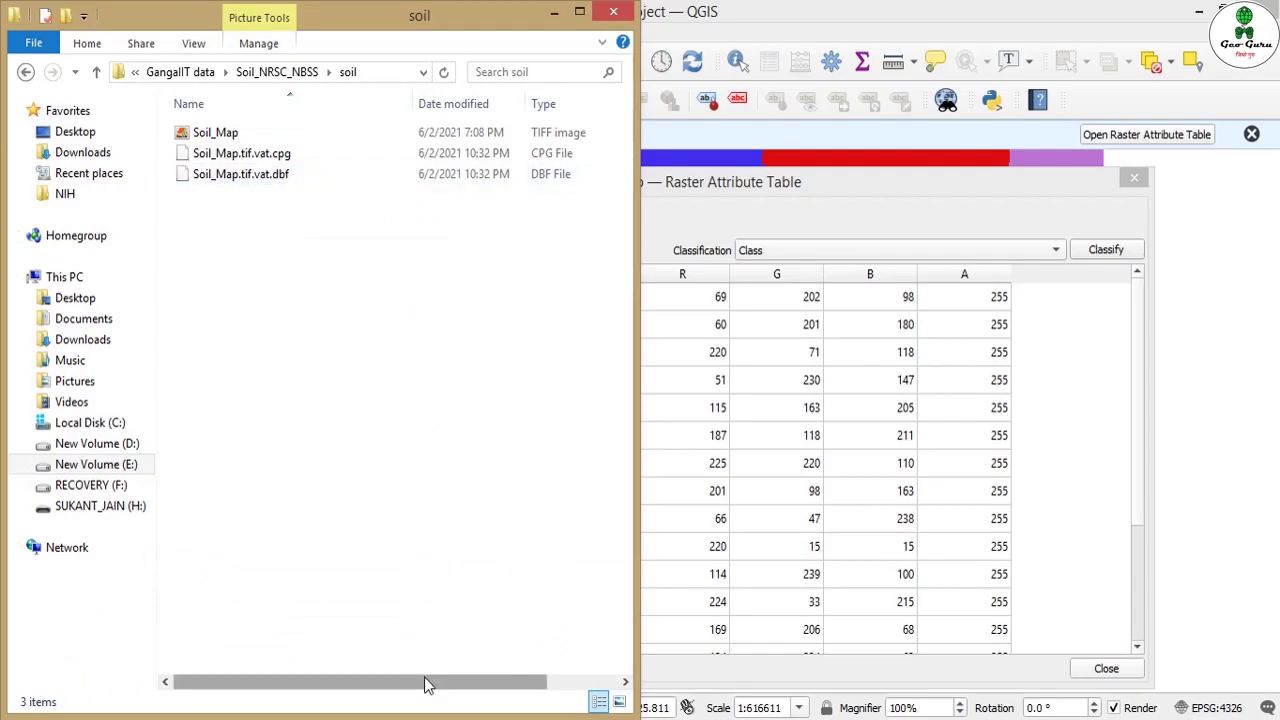
Step: Minimize the soil folder window to reveal the QGIS attribute table
drag(425, 684, 400, 665)
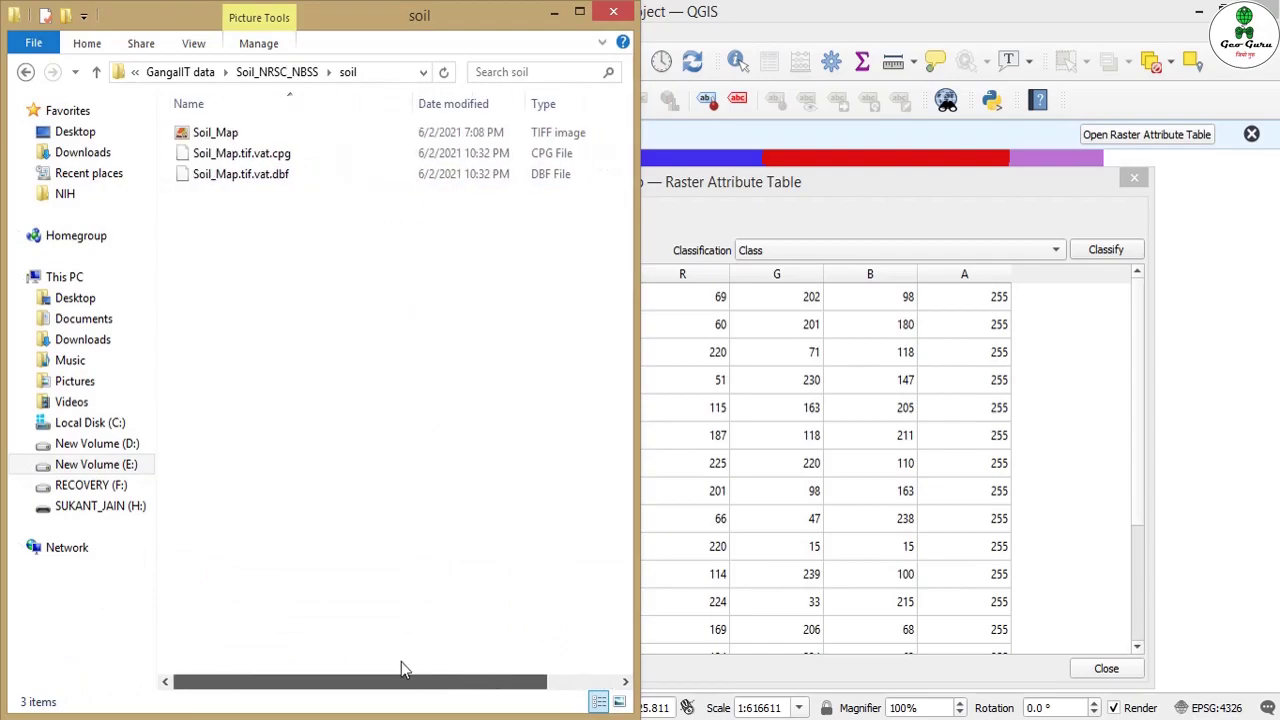
click(555, 12)
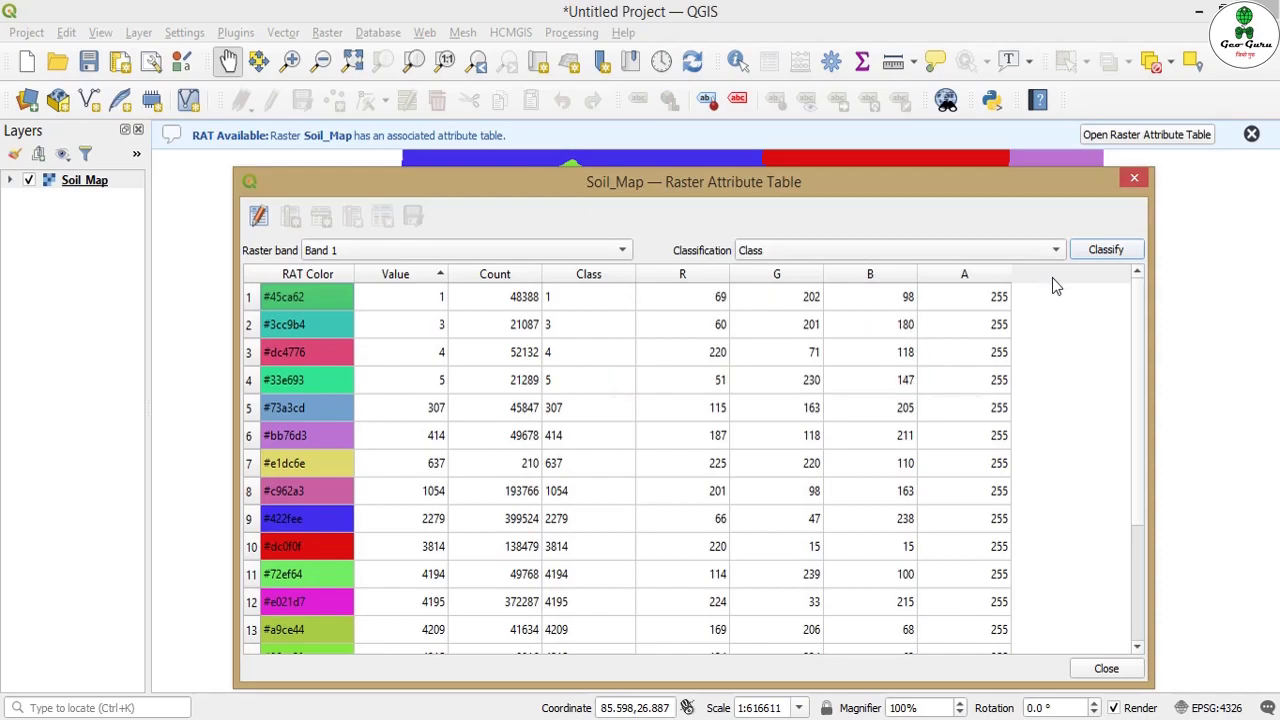
Step: Turn on editing and add a General purpose String column 'ClassName' after the Class column
click(588, 306)
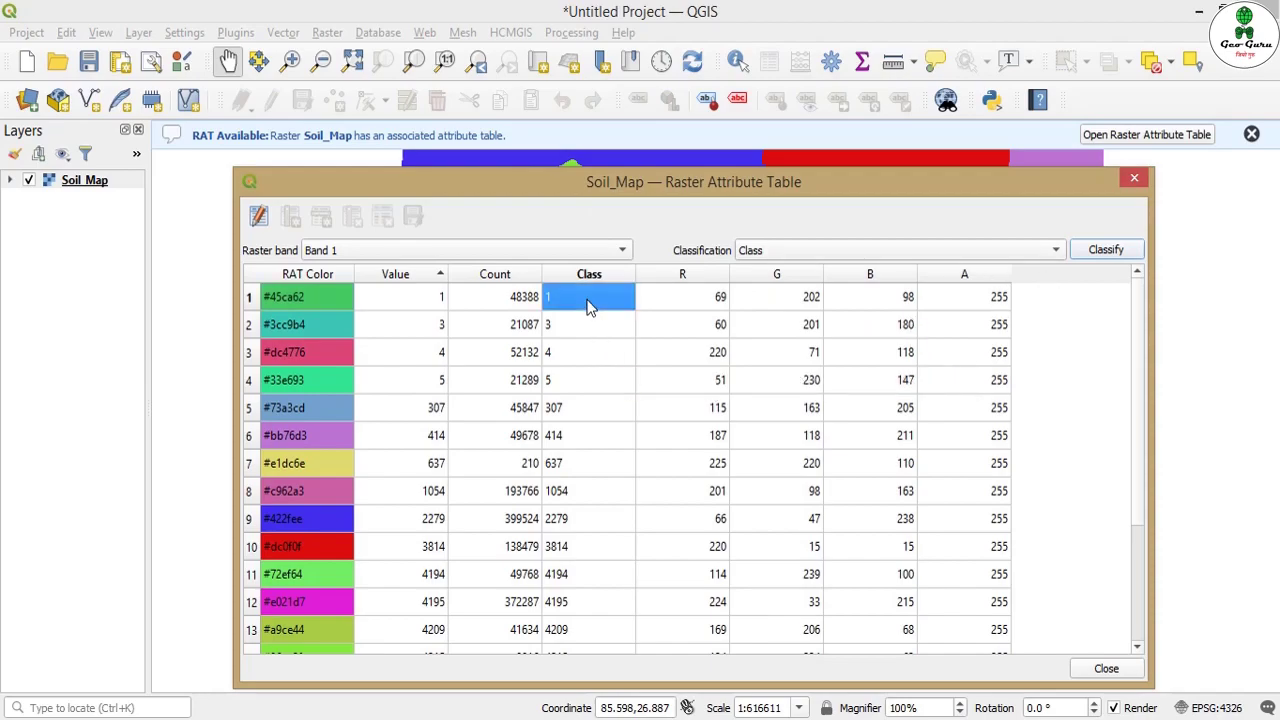
click(258, 218)
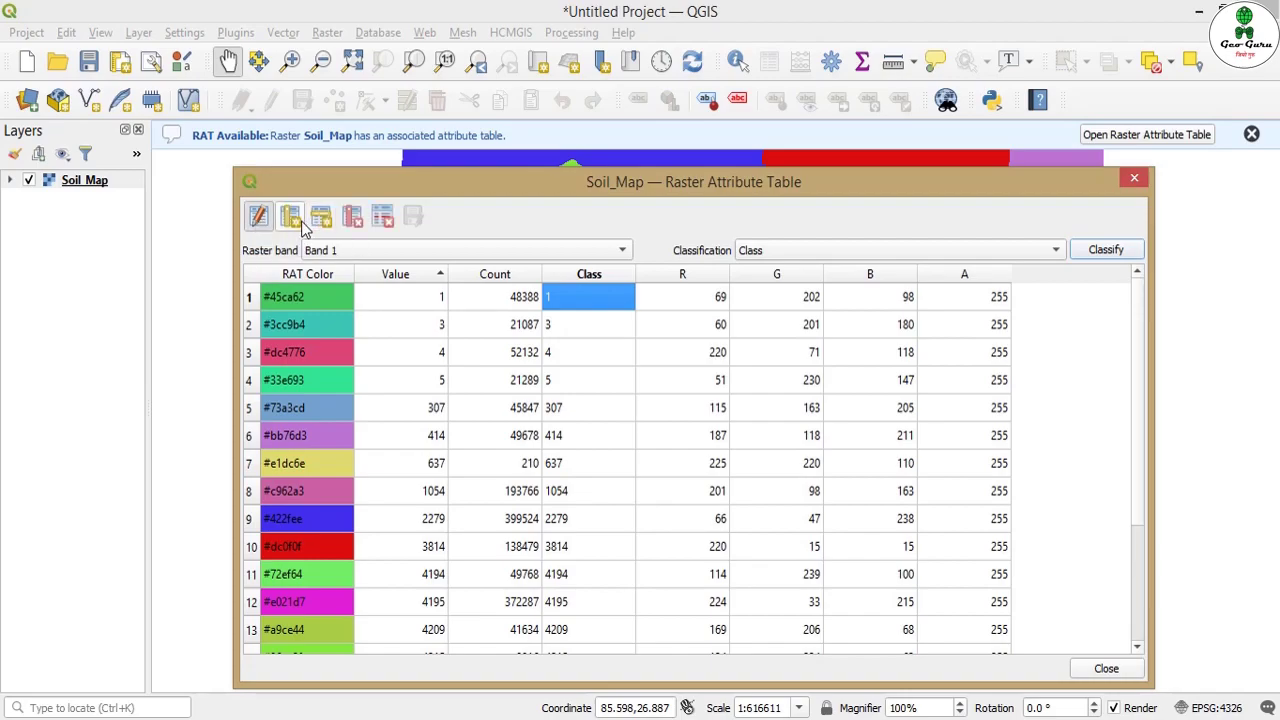
click(296, 224)
click(582, 202)
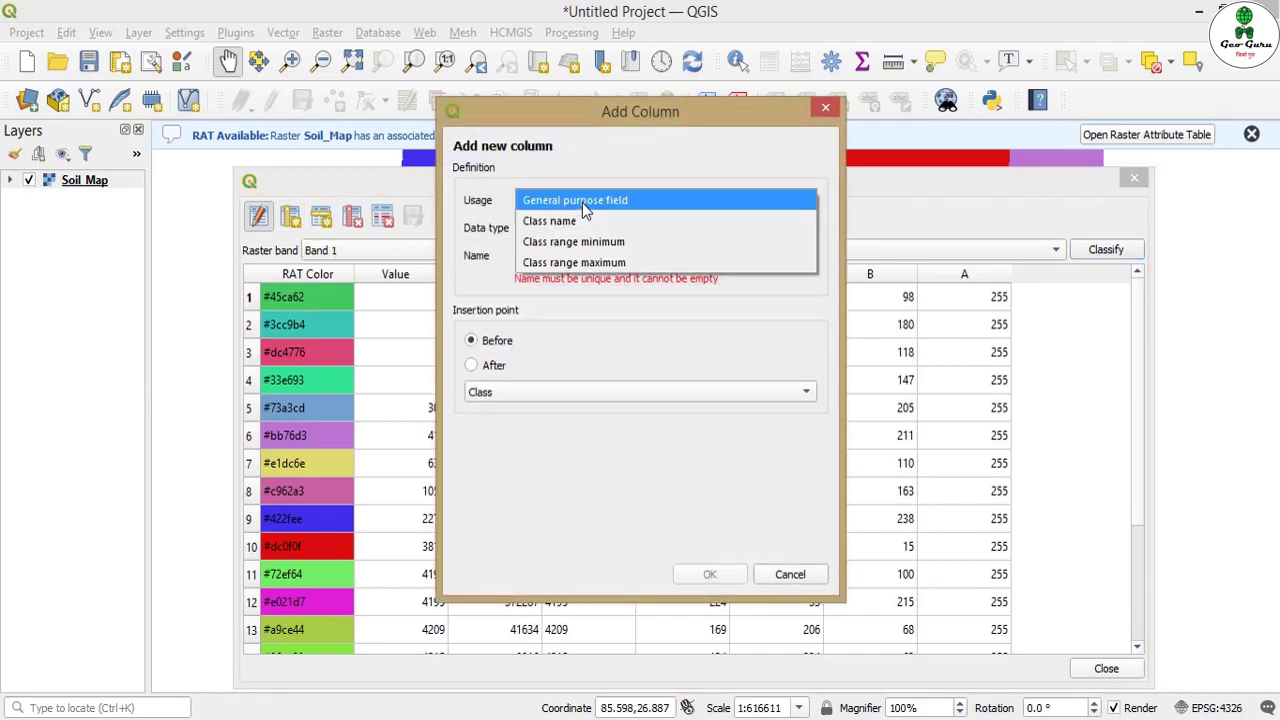
click(579, 208)
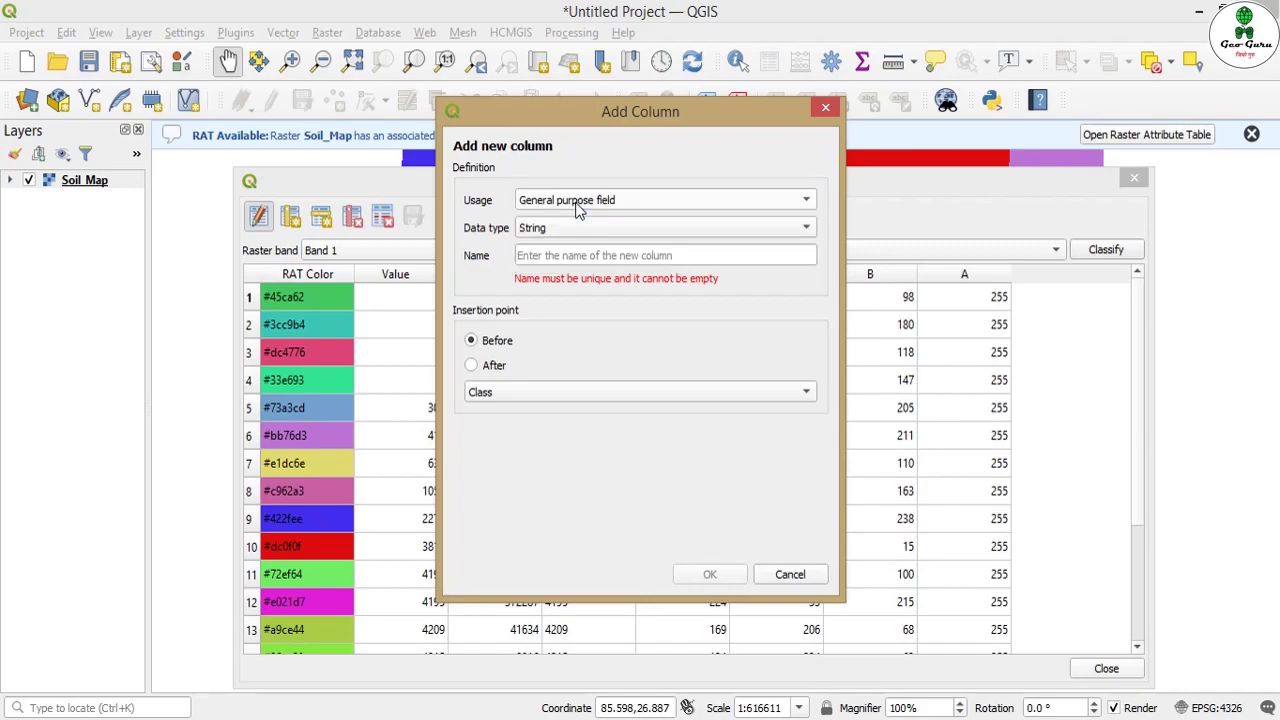
click(585, 229)
click(578, 201)
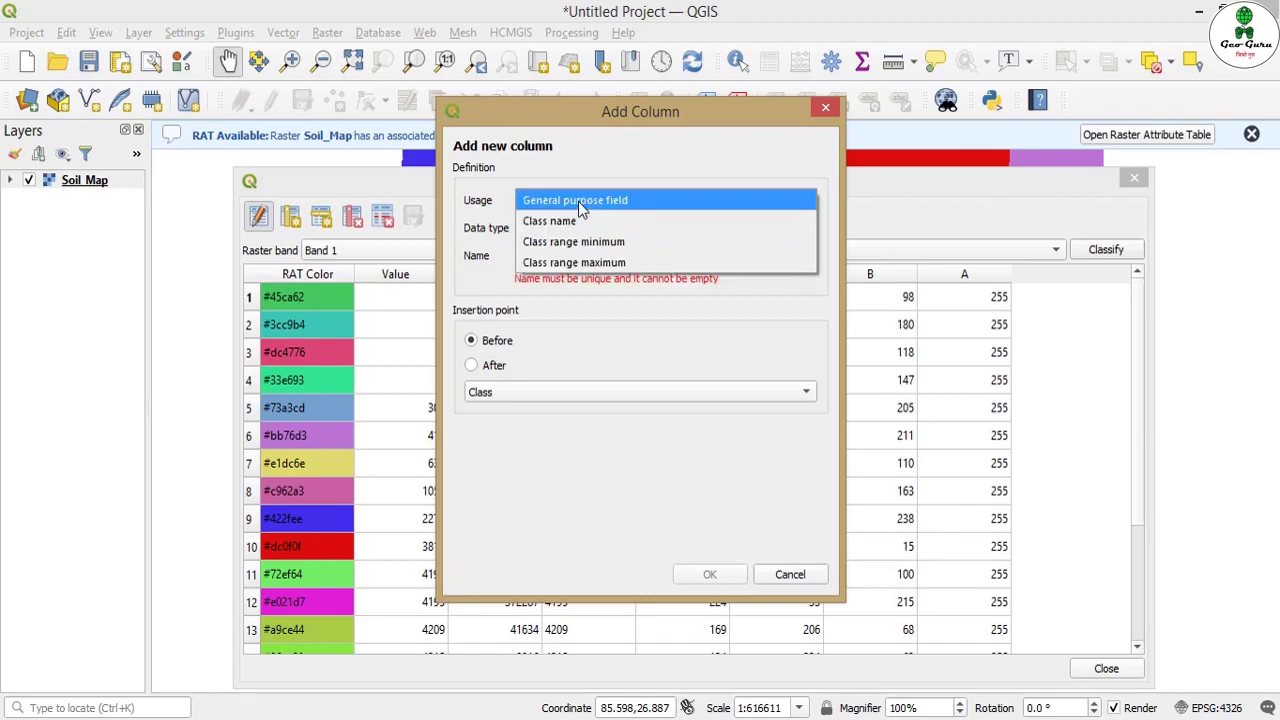
click(581, 203)
click(577, 227)
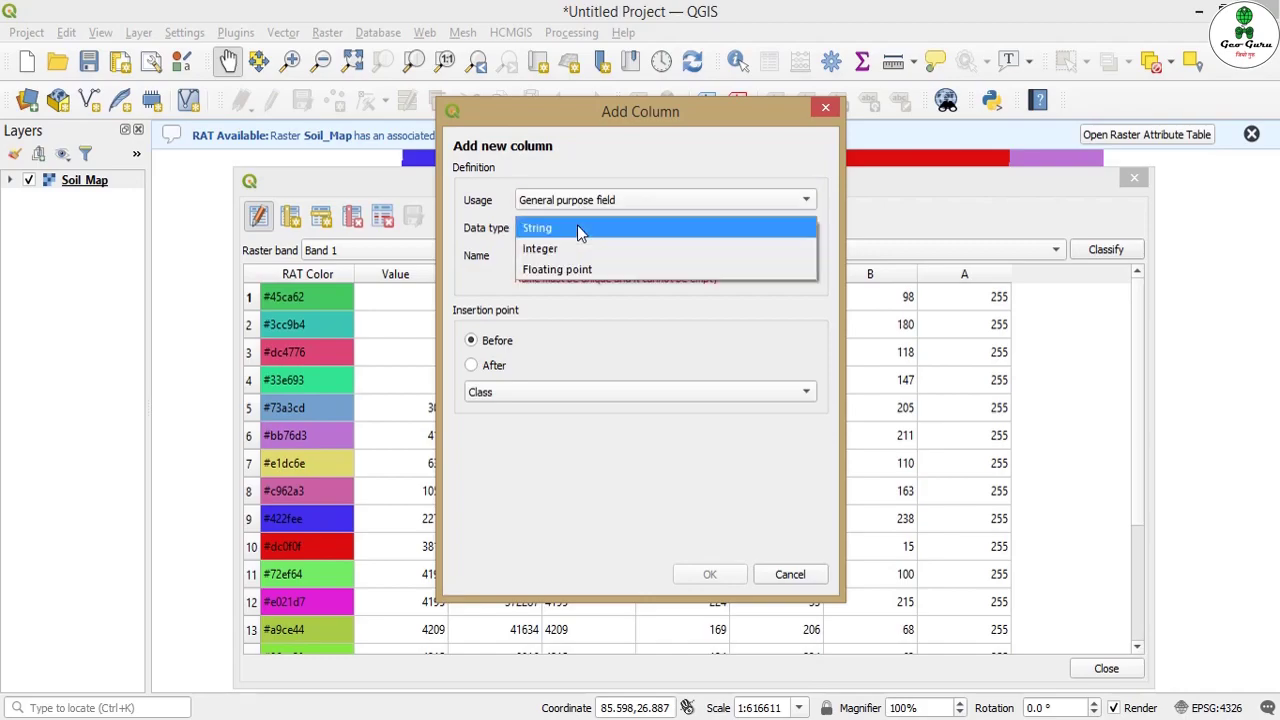
click(577, 227)
click(566, 256)
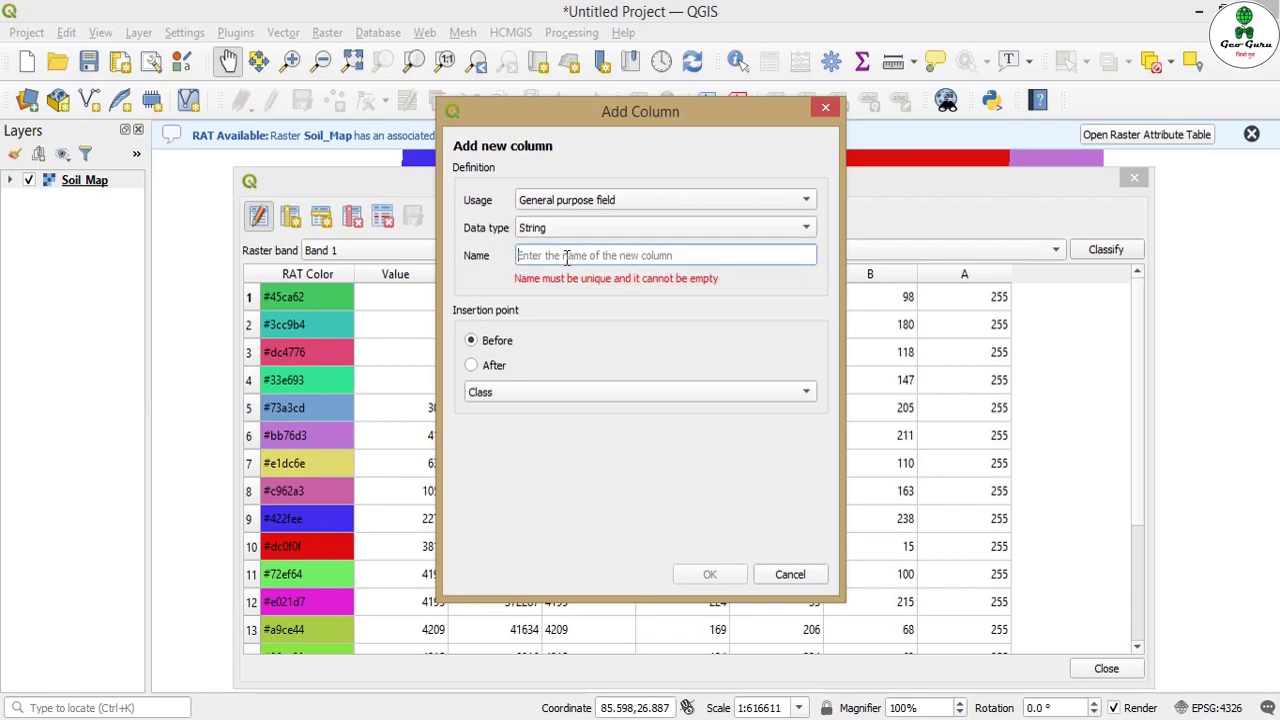
text(Cla)
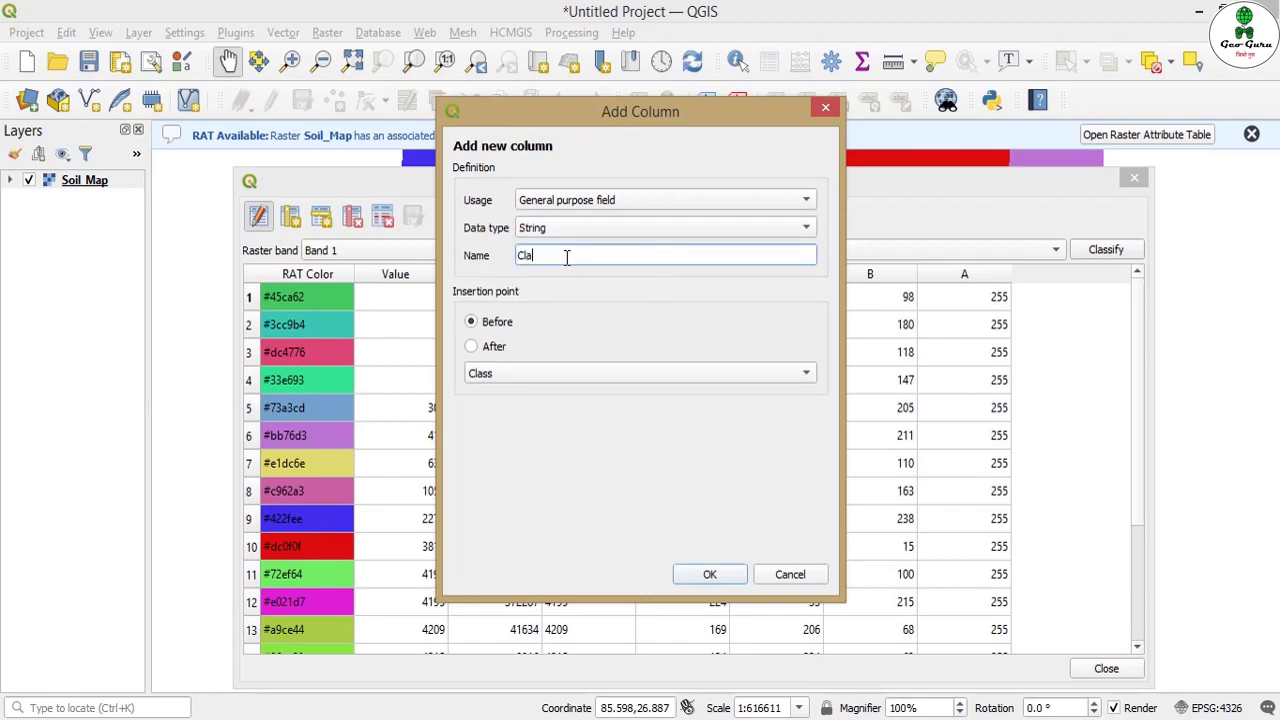
text(ssName)
click(496, 349)
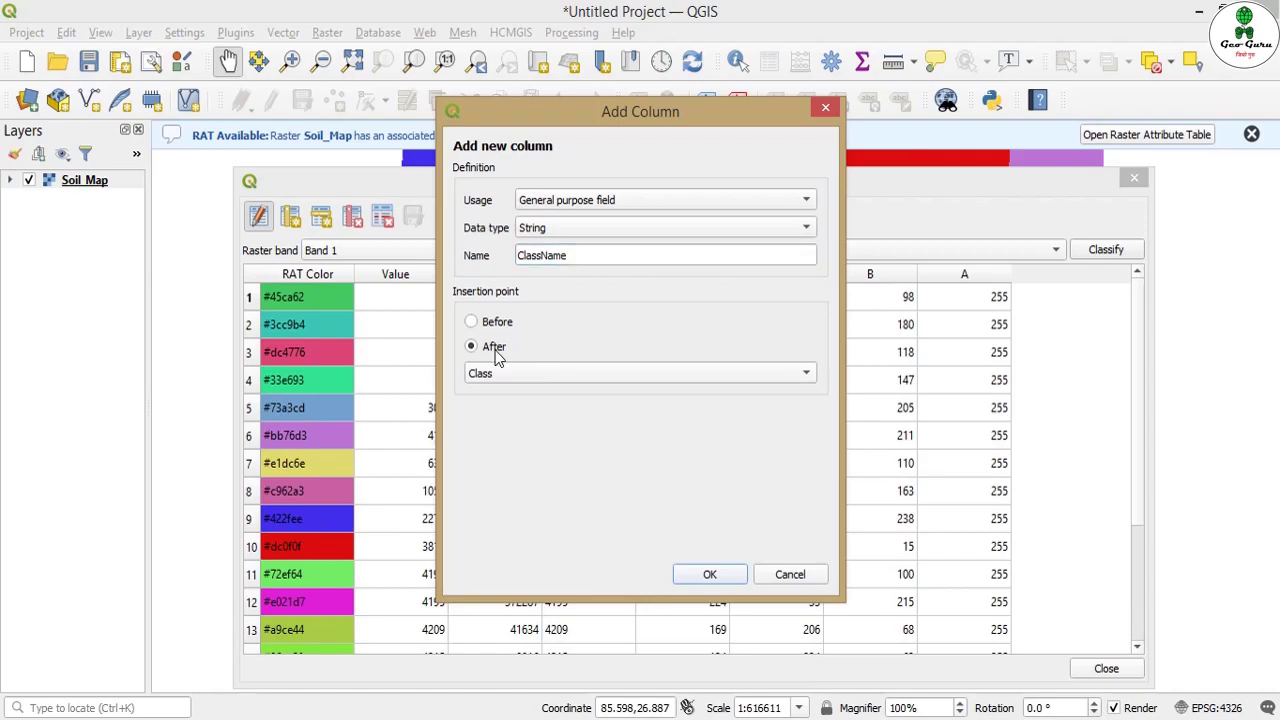
click(712, 576)
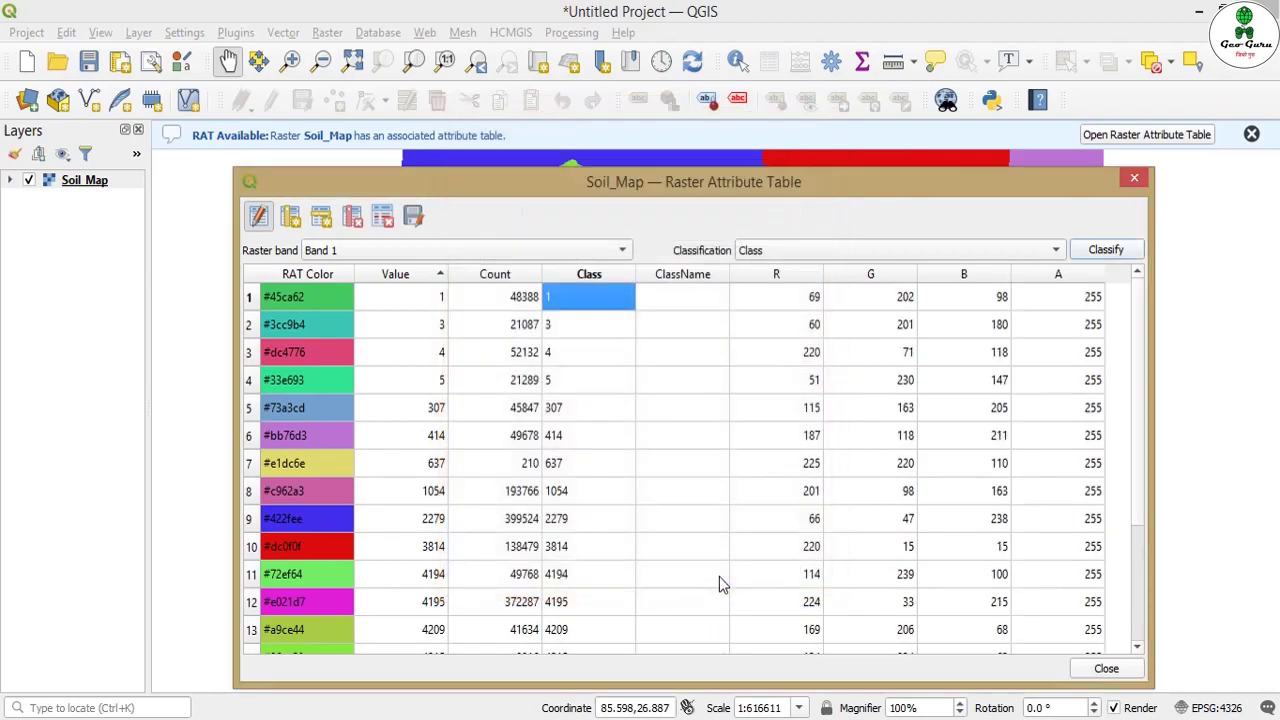
Step: Enter Water, Forest, Urabn, Agri and Fallow as ClassName values for rows 1–5
click(682, 294)
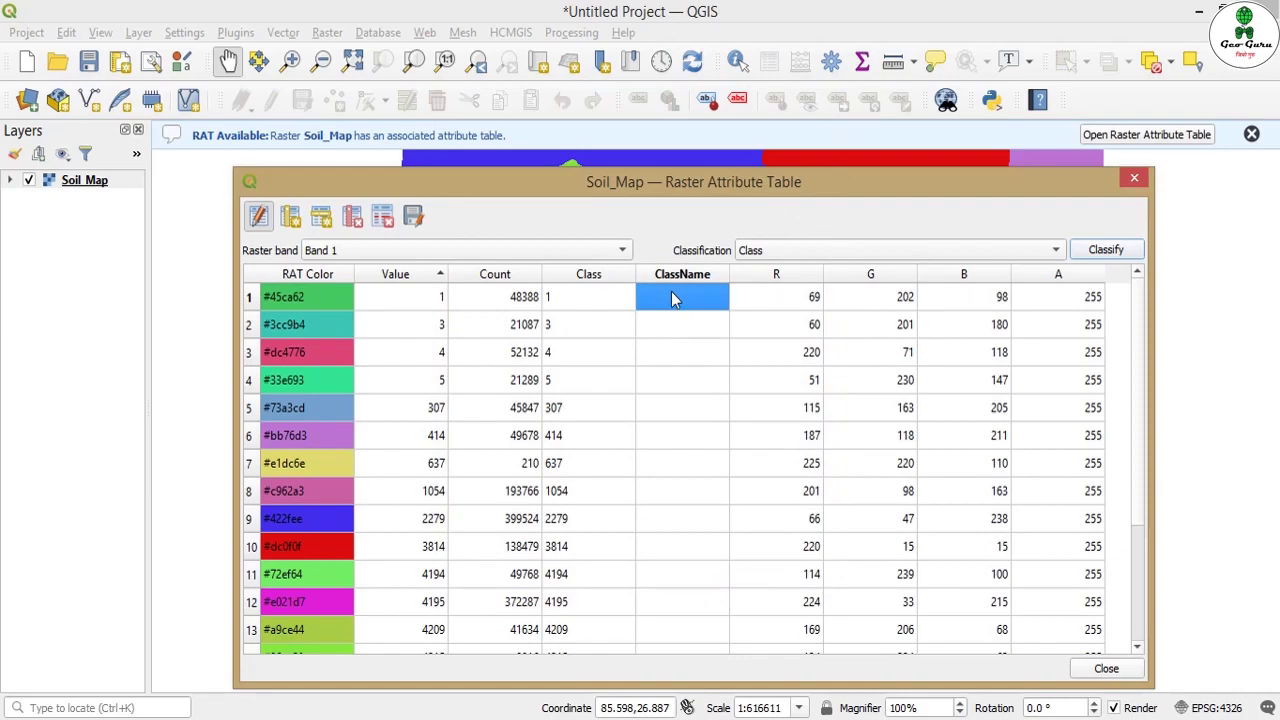
double_click(671, 291)
text(Water)
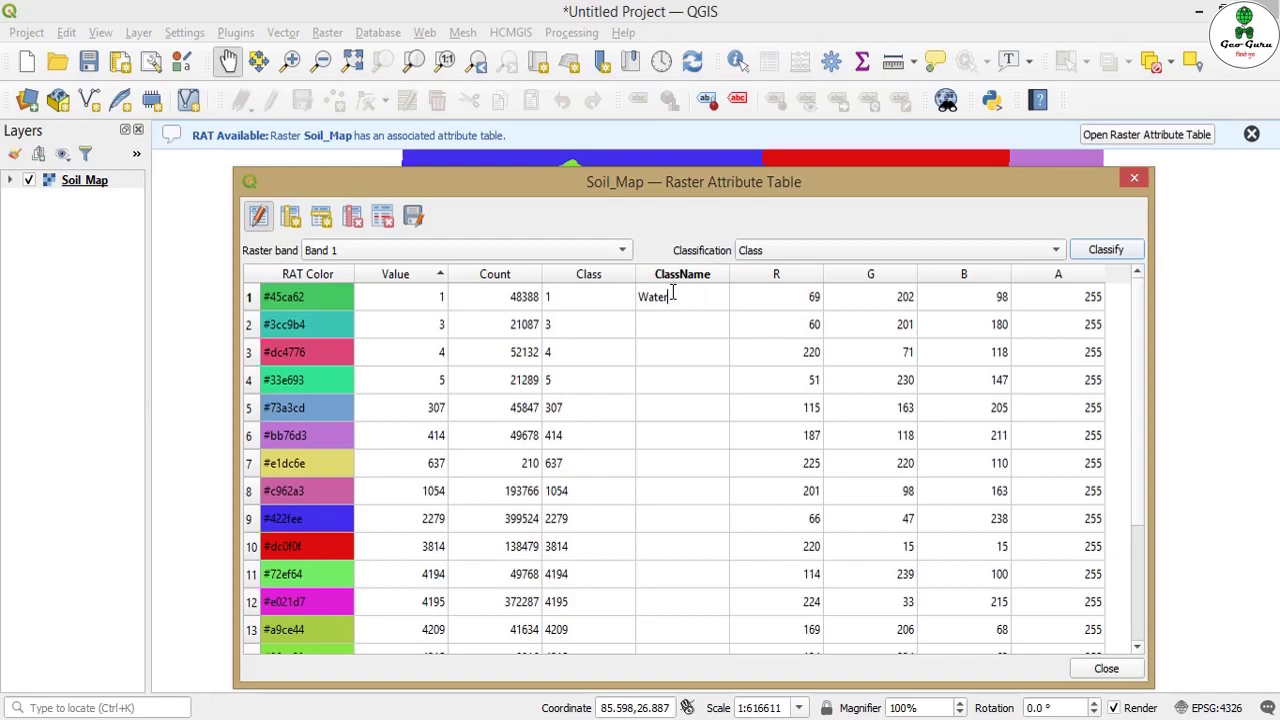
key(Down)
text(Forest)
key(Down)
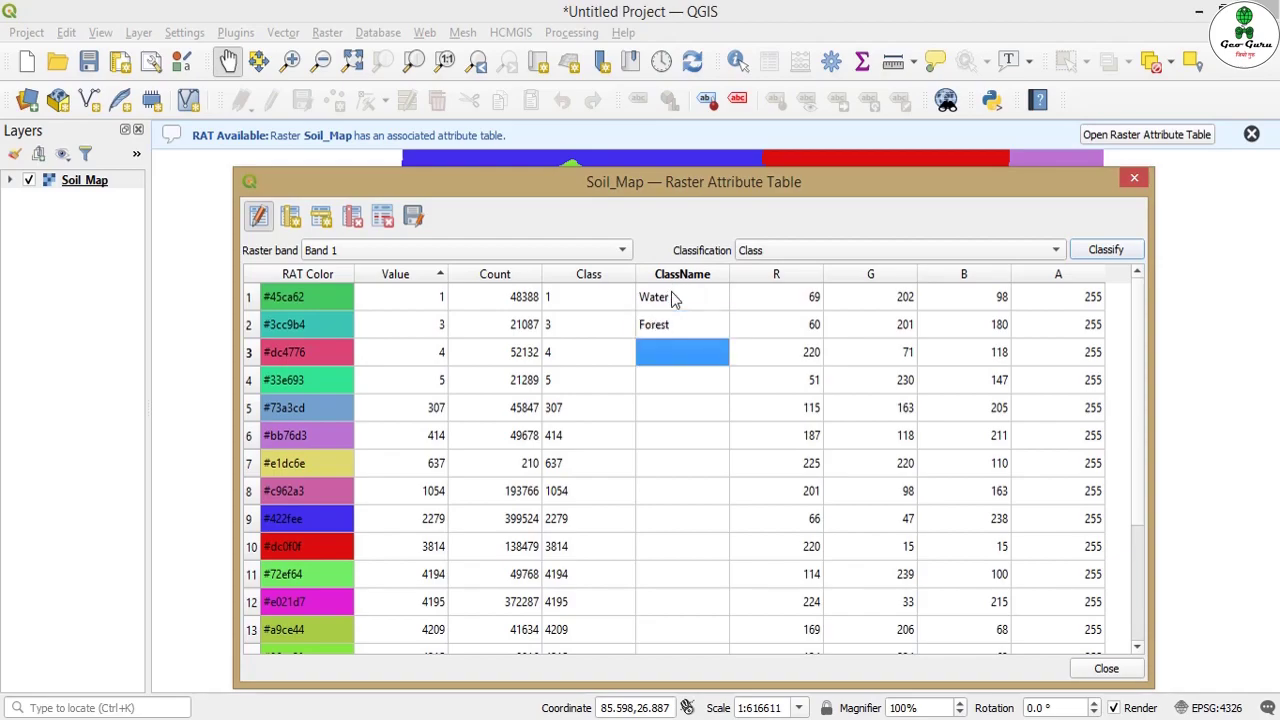
text(Urabn)
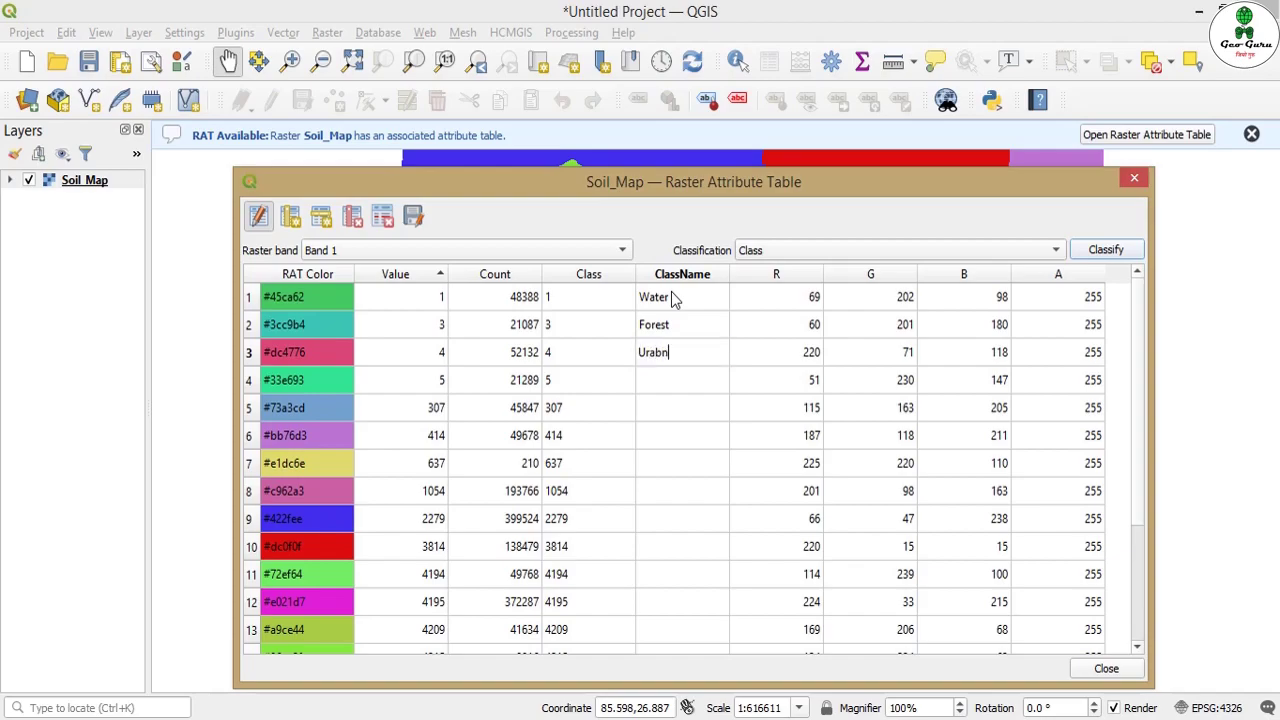
key(Down)
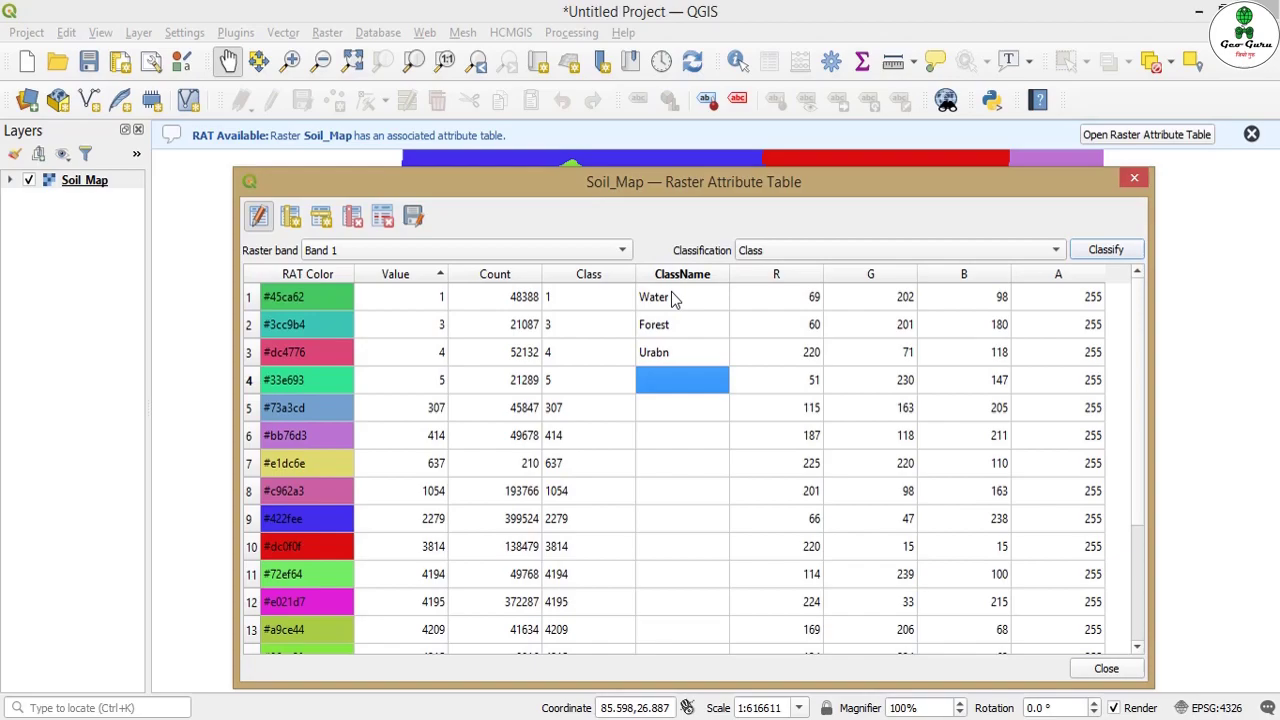
text(Agri)
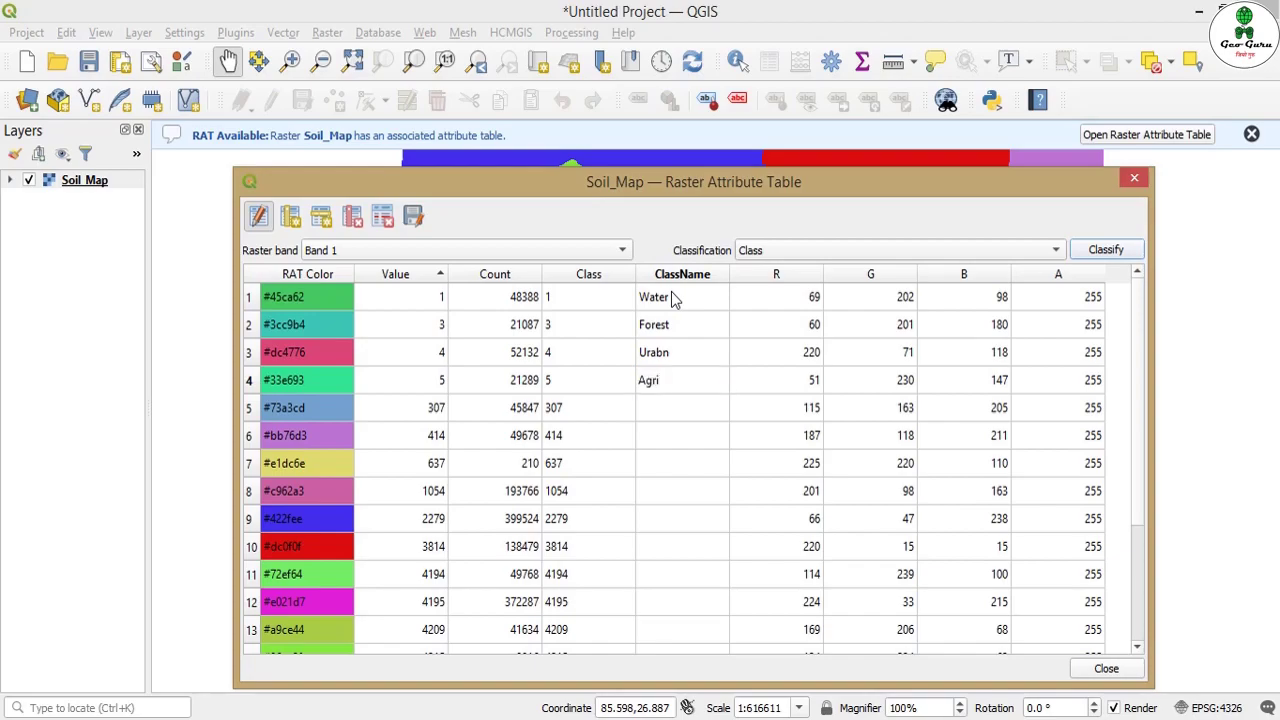
key(Down)
text(Fallow)
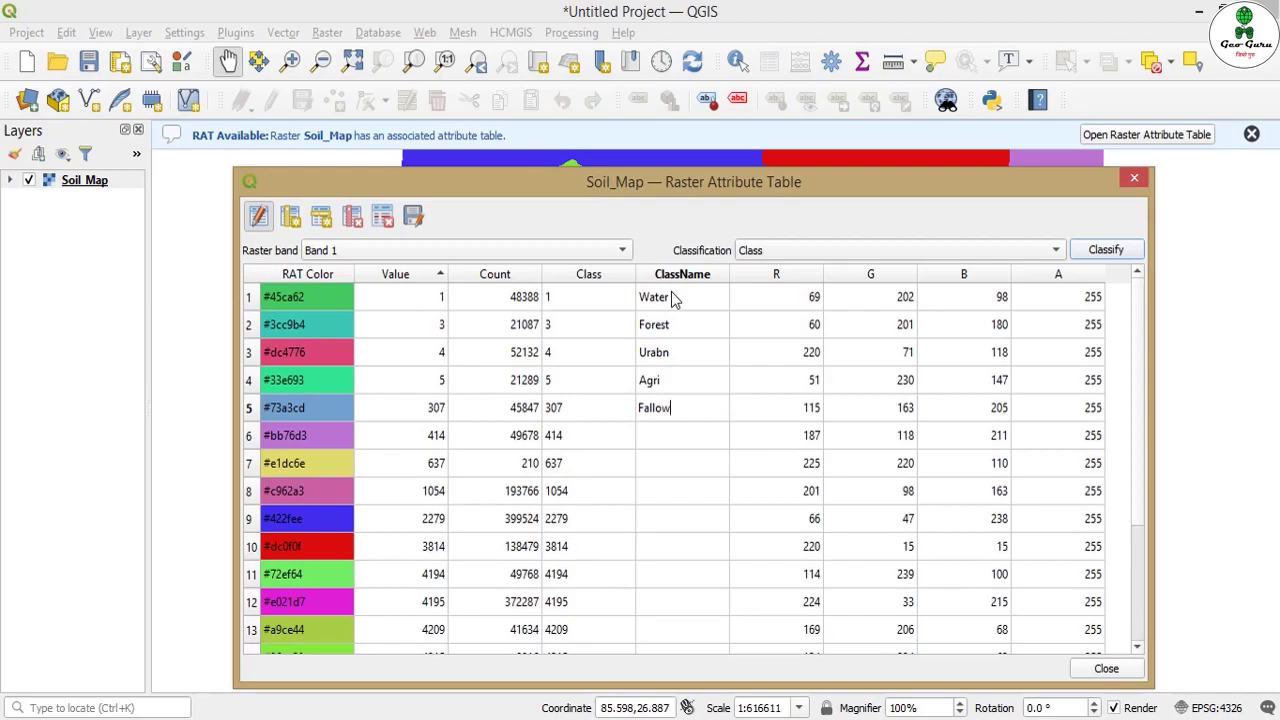
Step: Classify Soil_Map by the ClassName field, confirm overwriting, and check the updated map legend
click(779, 245)
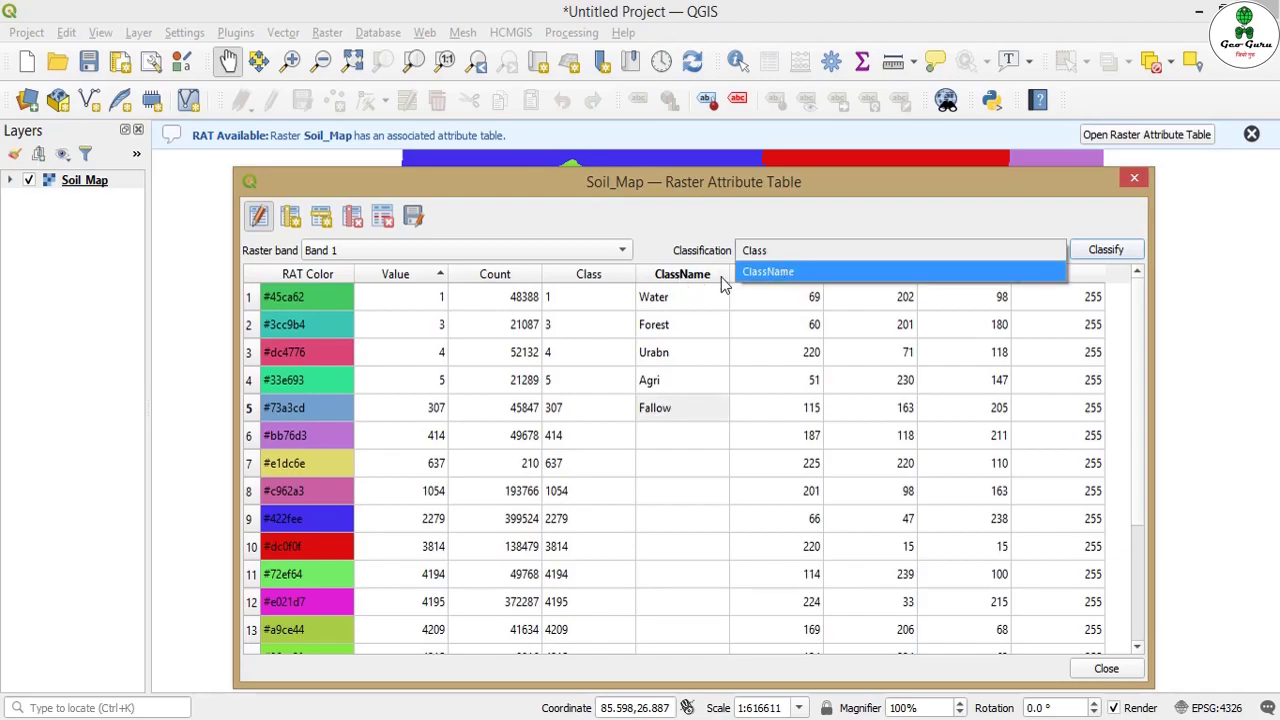
click(775, 273)
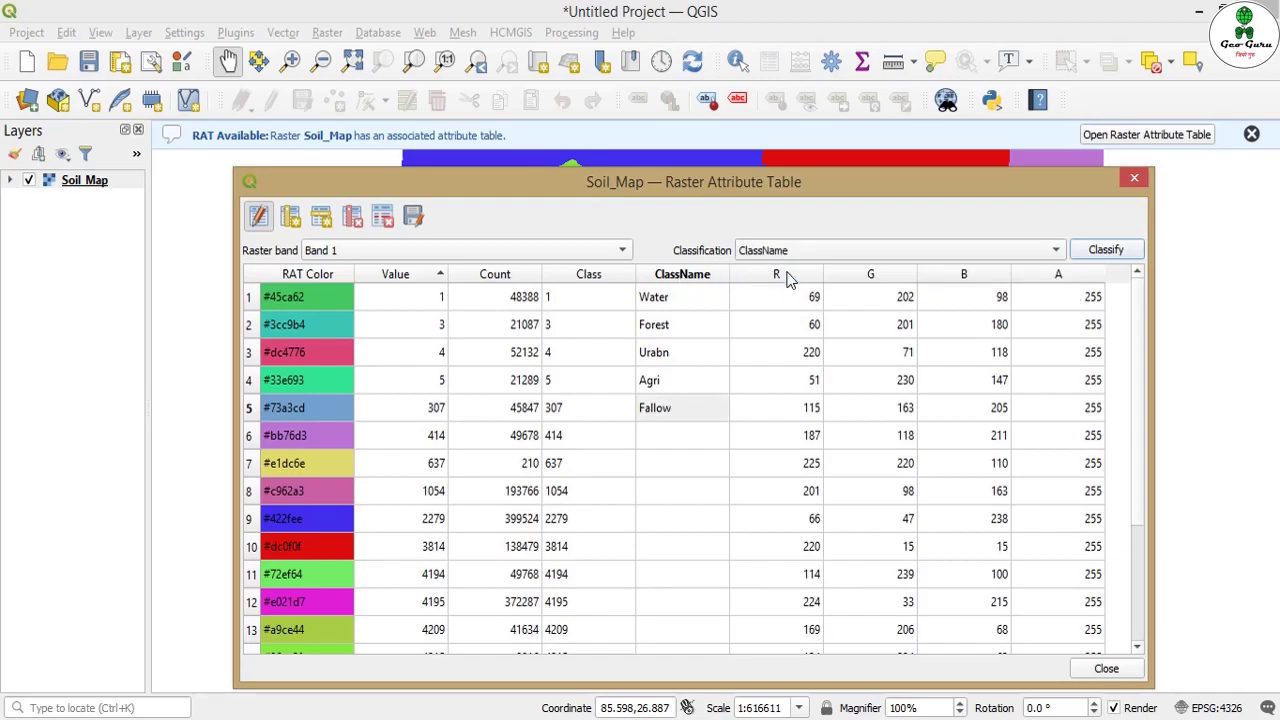
click(1095, 250)
click(722, 381)
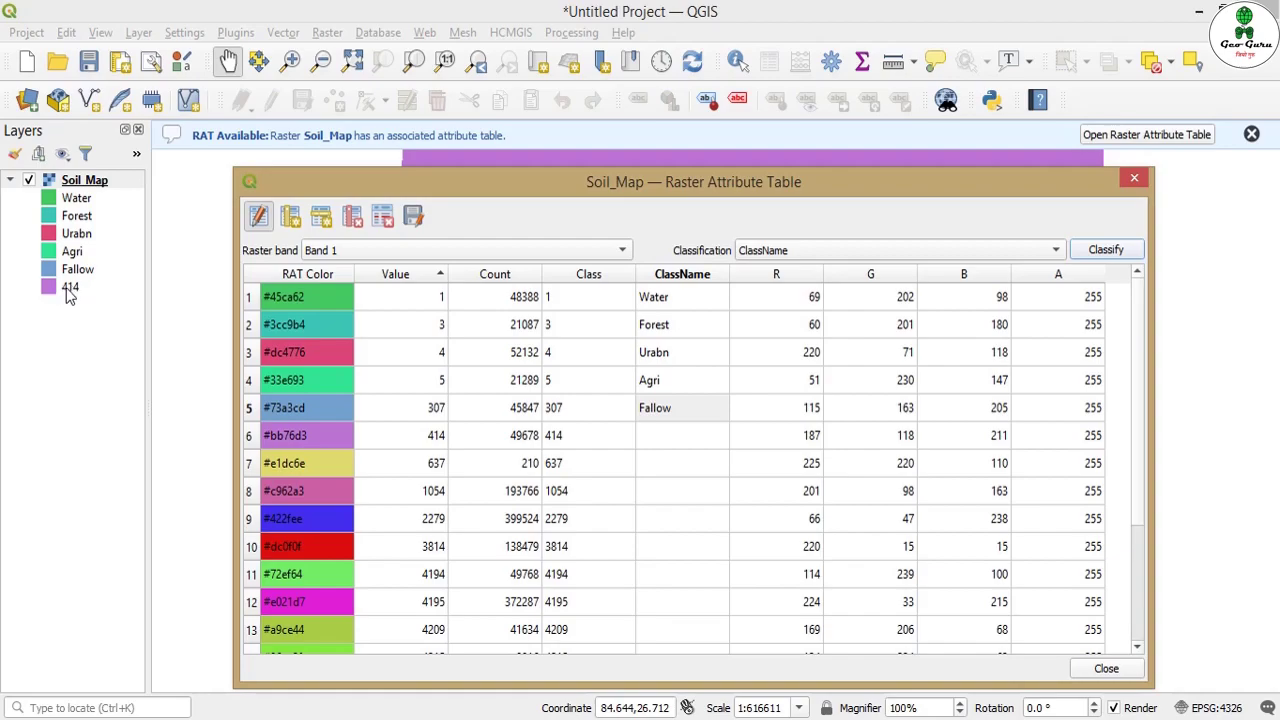
drag(977, 184, 885, 640)
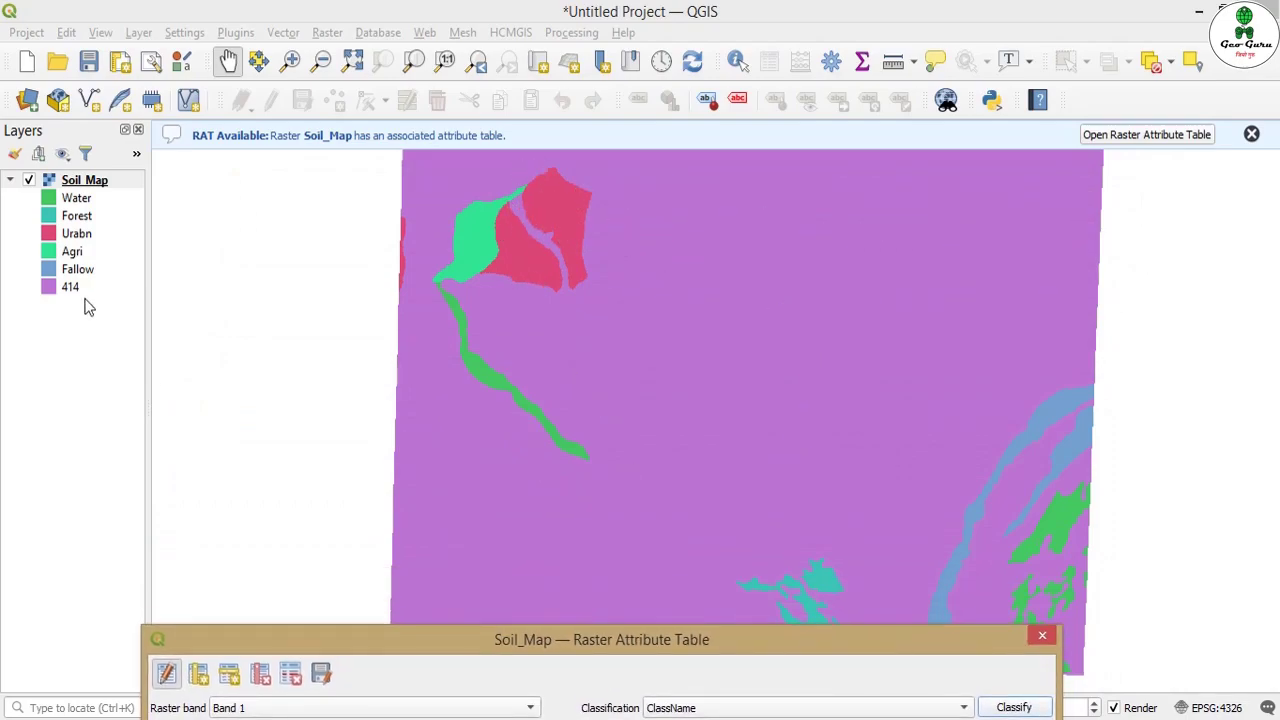
drag(716, 641, 806, 182)
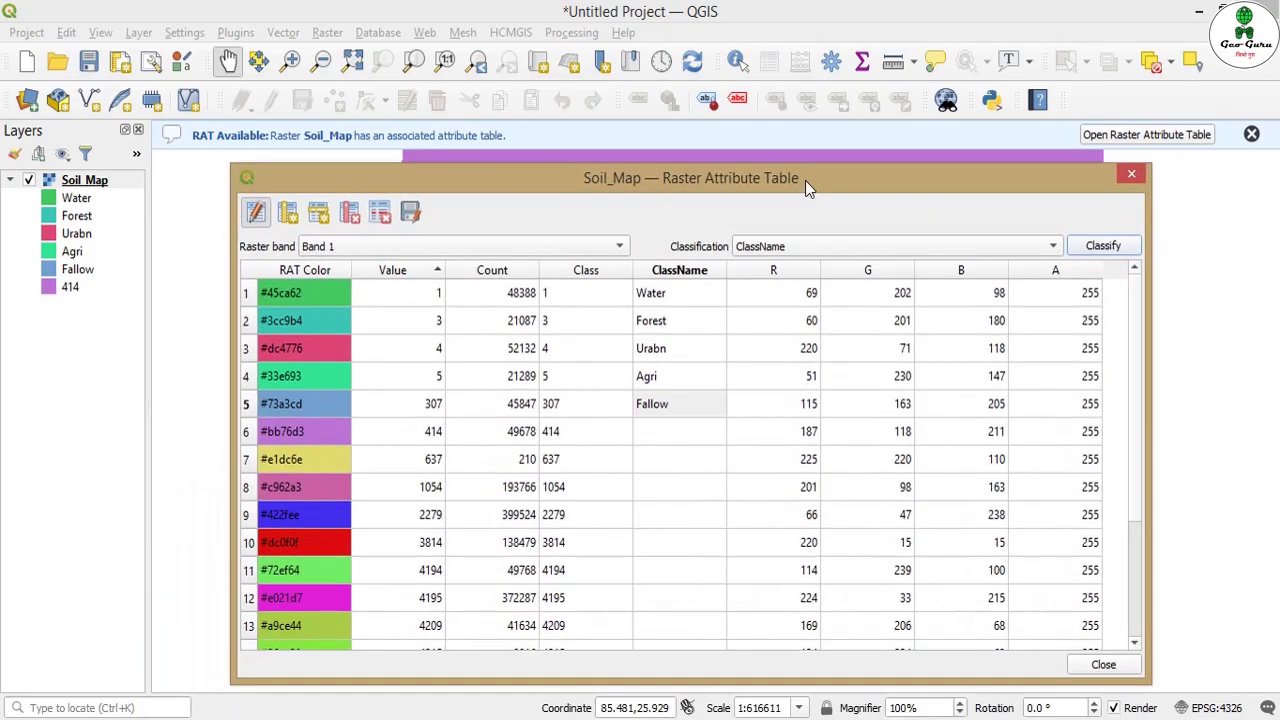
Step: Reclassify Soil_Map using the Class field, confirming the overwrite of the existing classification
click(844, 240)
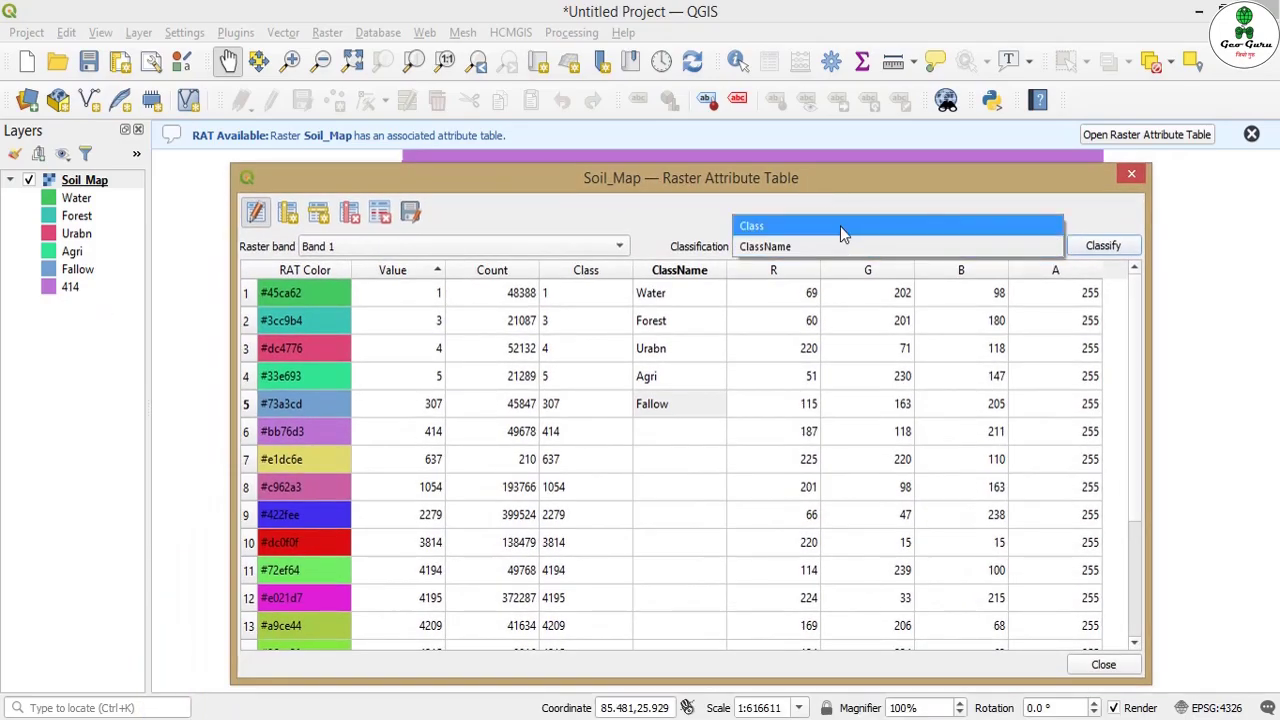
click(840, 228)
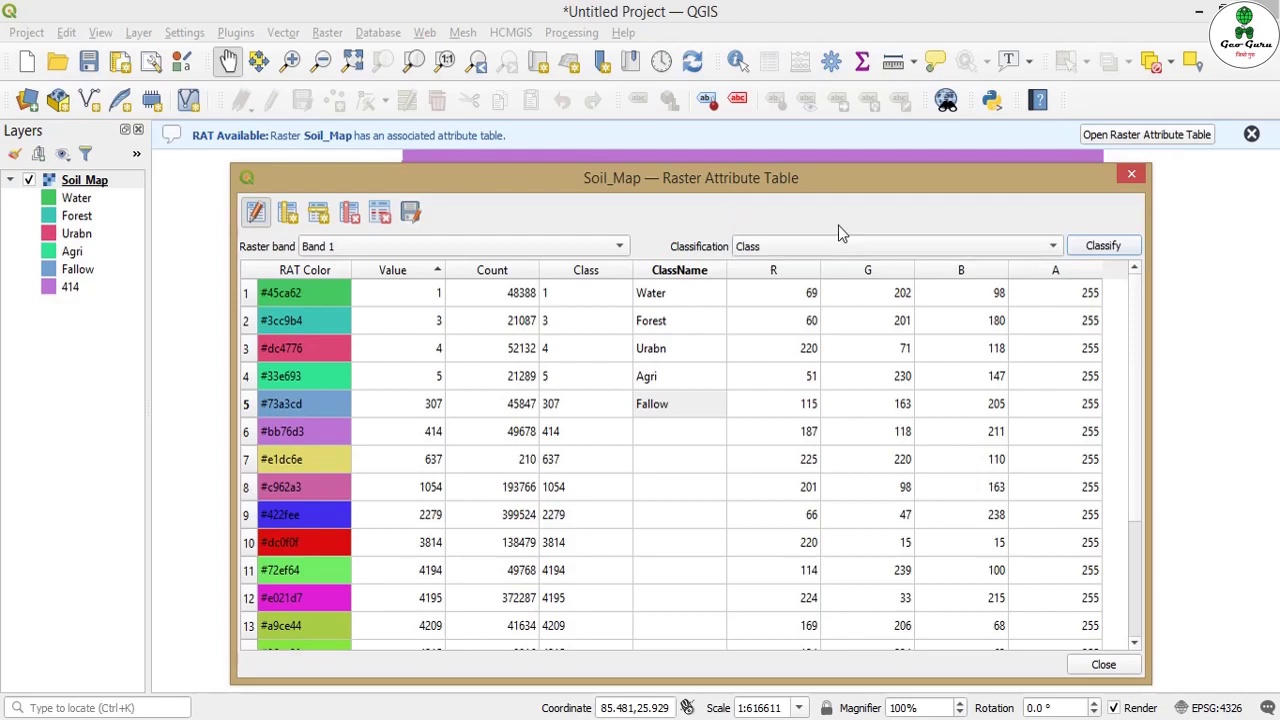
click(1104, 245)
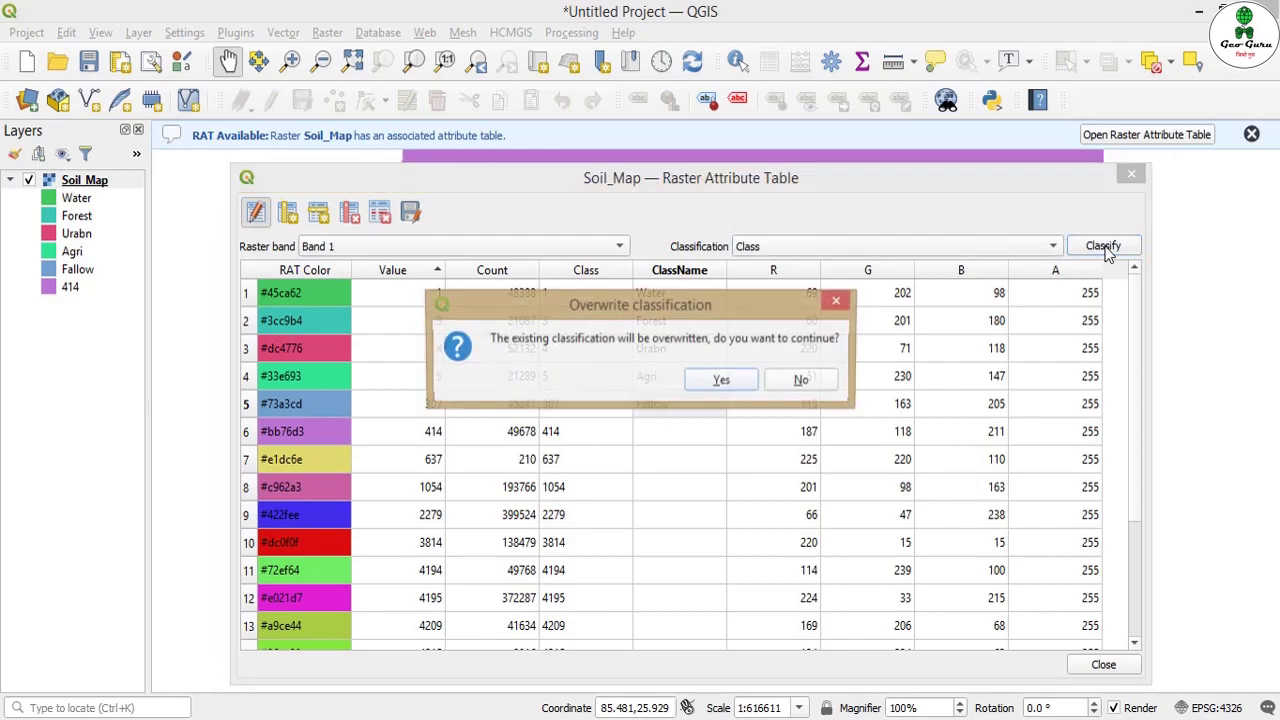
click(722, 380)
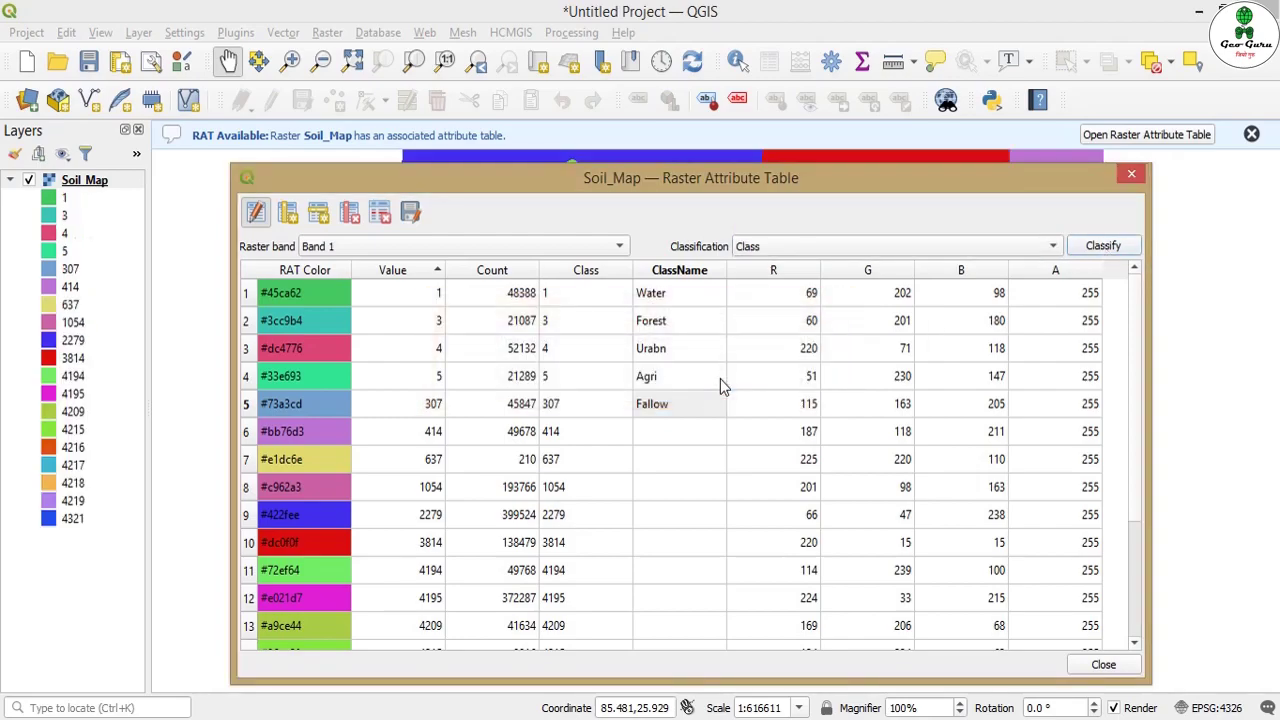
Step: Close the raster attribute table, keeping it open to stop editing and save the changes
click(1130, 174)
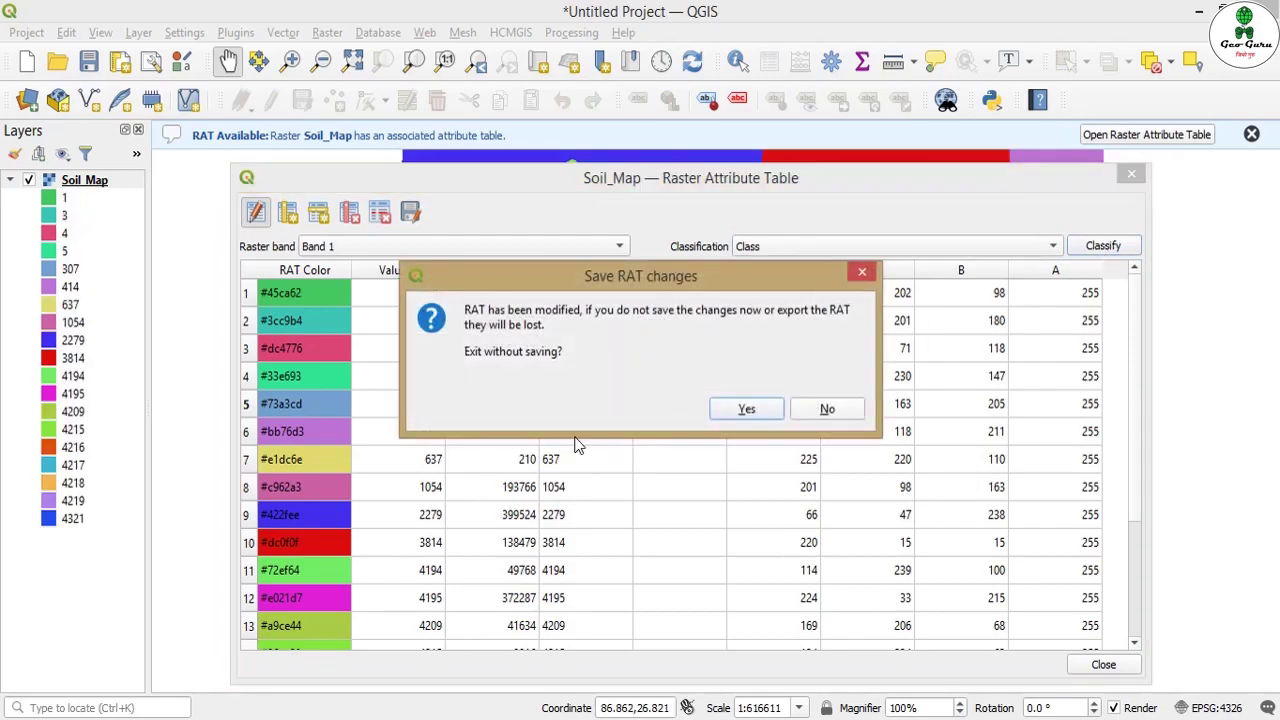
click(824, 410)
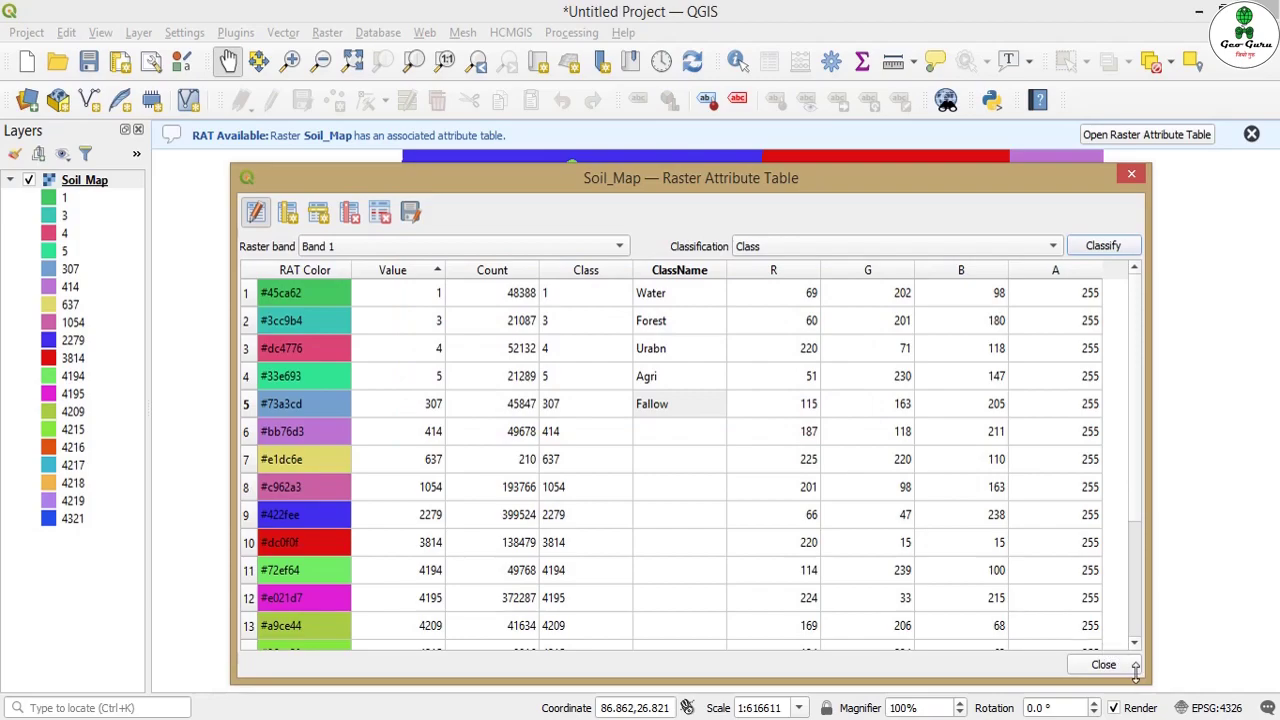
click(254, 212)
Step: Close the attribute table and select Soil_Map.tif.vat.dbf in the soil folder window
click(1100, 664)
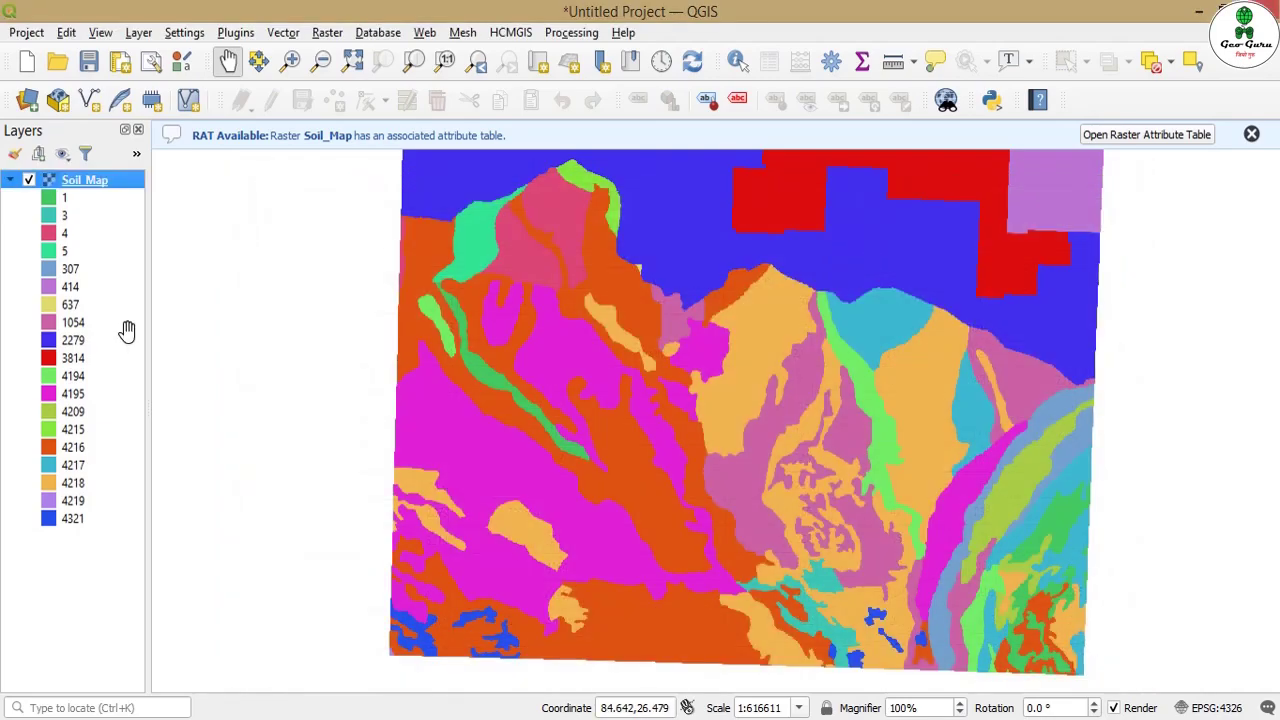
mouse_move(102, 704)
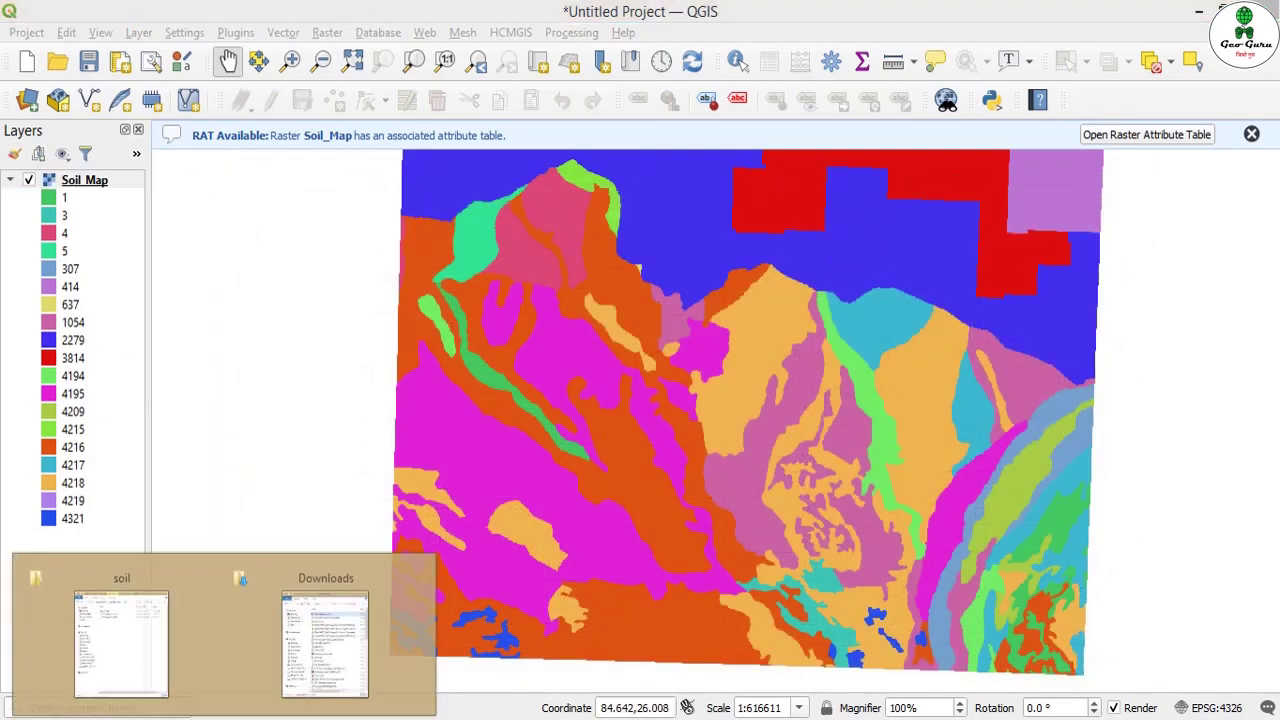
click(129, 676)
click(249, 179)
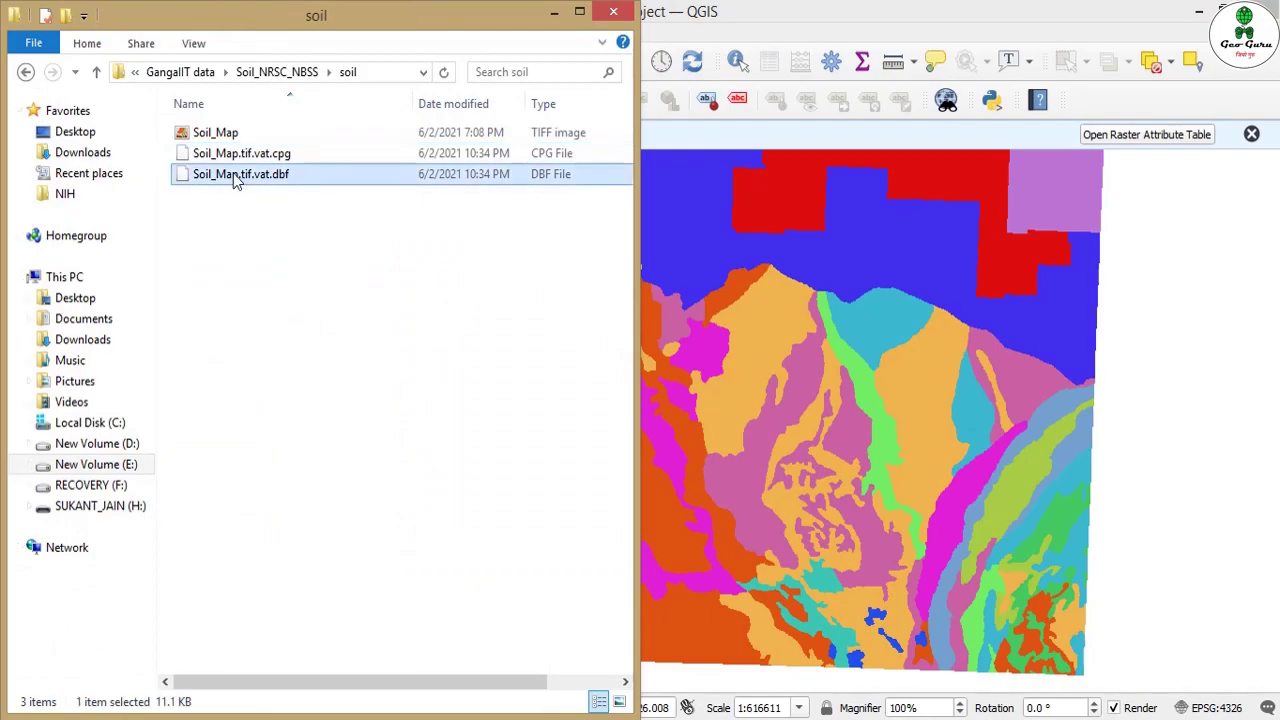
Step: Check the dbf's 12 KB size, then load it into a blank Excel workbook
drag(414, 104, 320, 103)
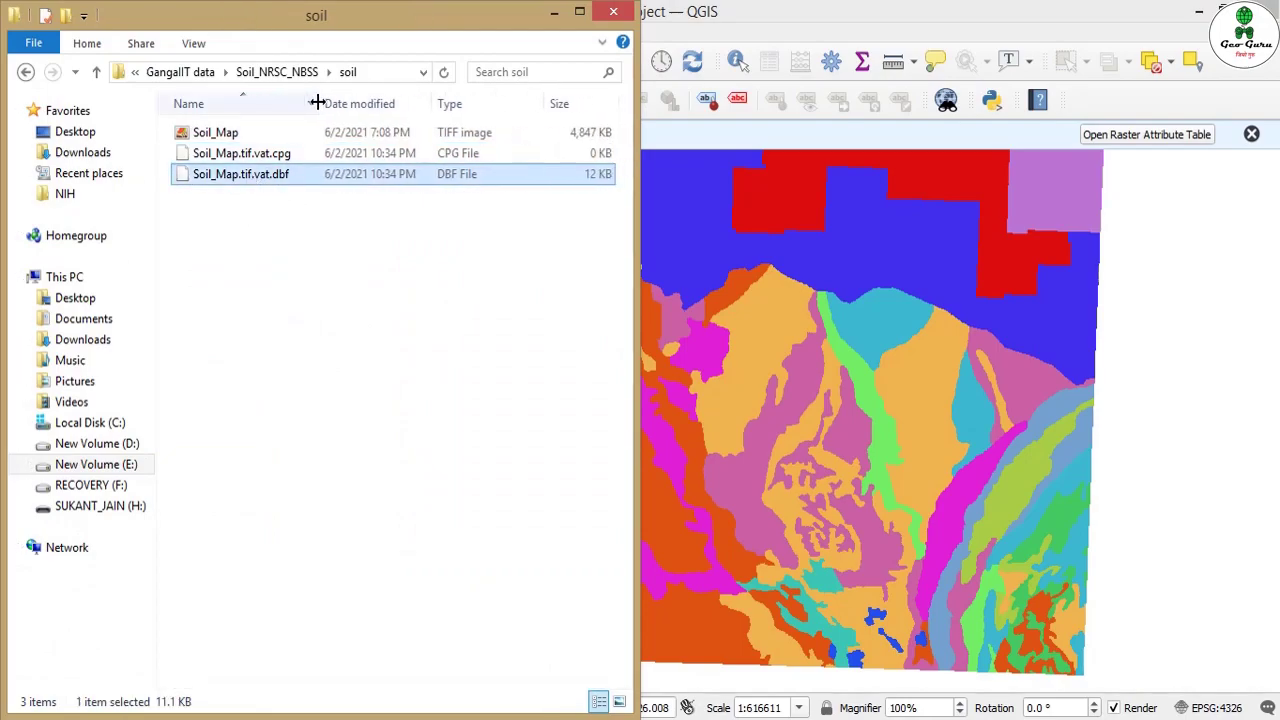
double_click(265, 178)
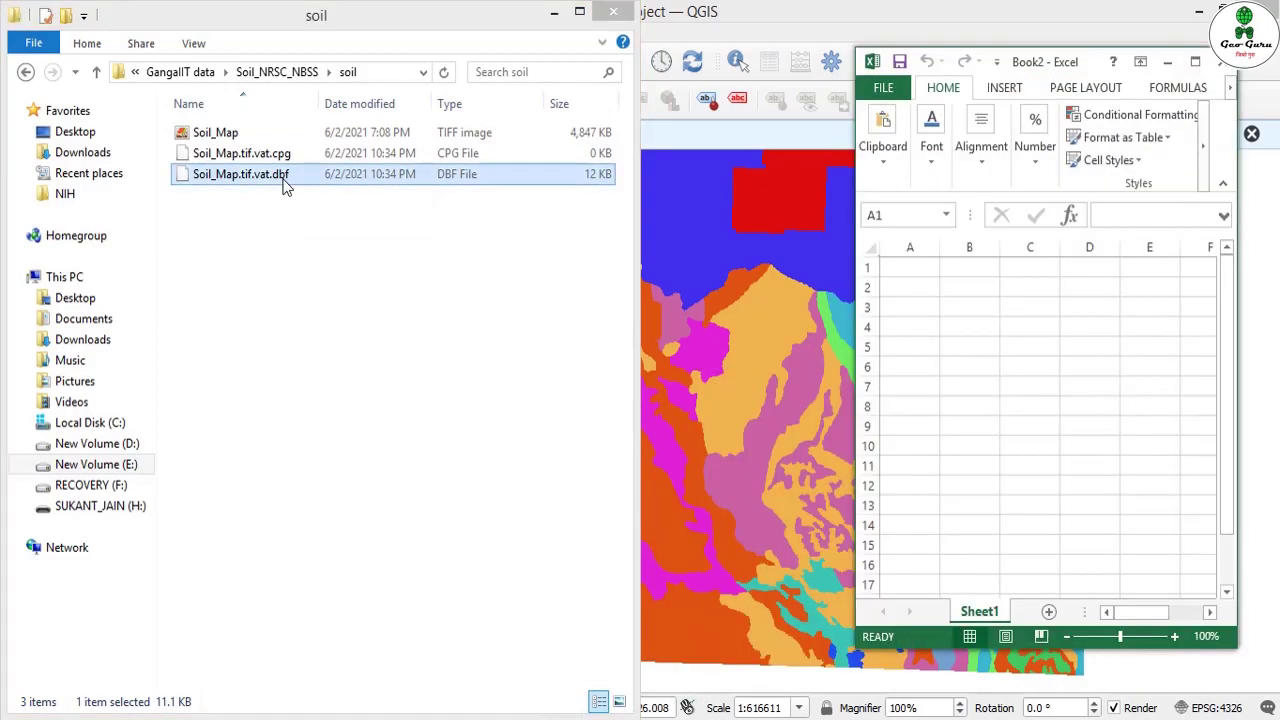
drag(284, 186, 959, 298)
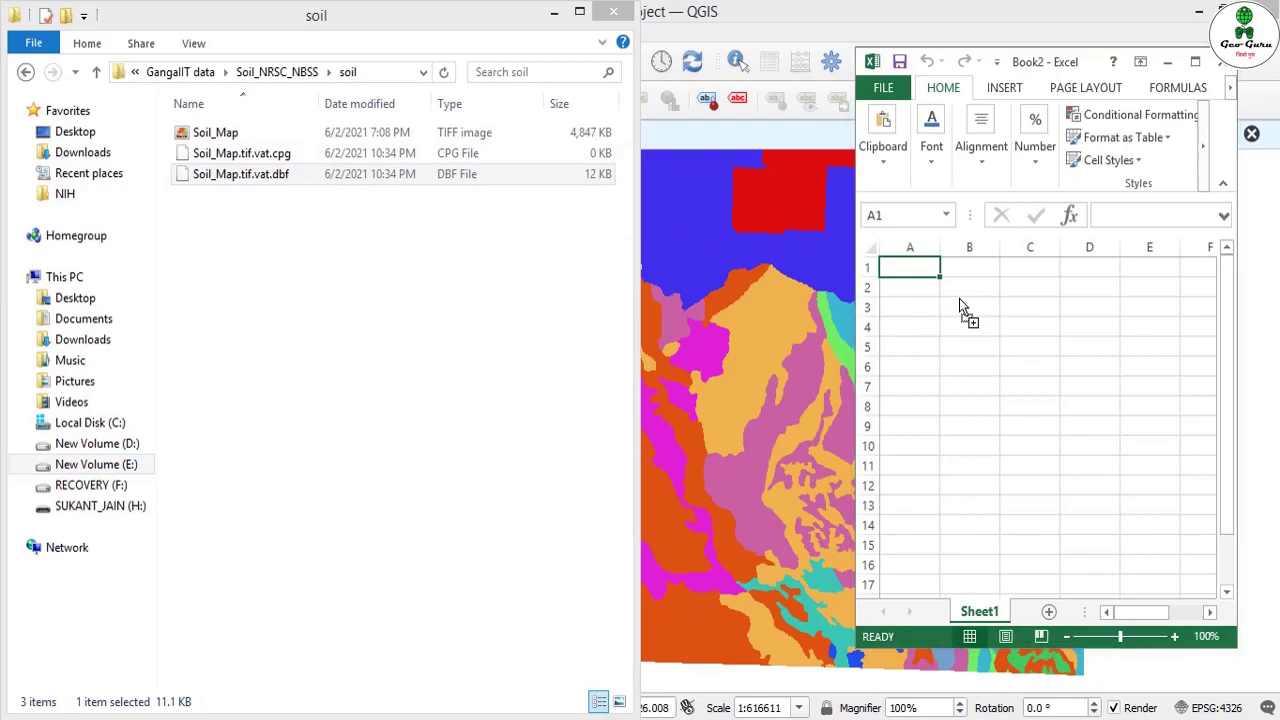
Step: Maximize Excel and set the Class column C width to 10
click(1217, 87)
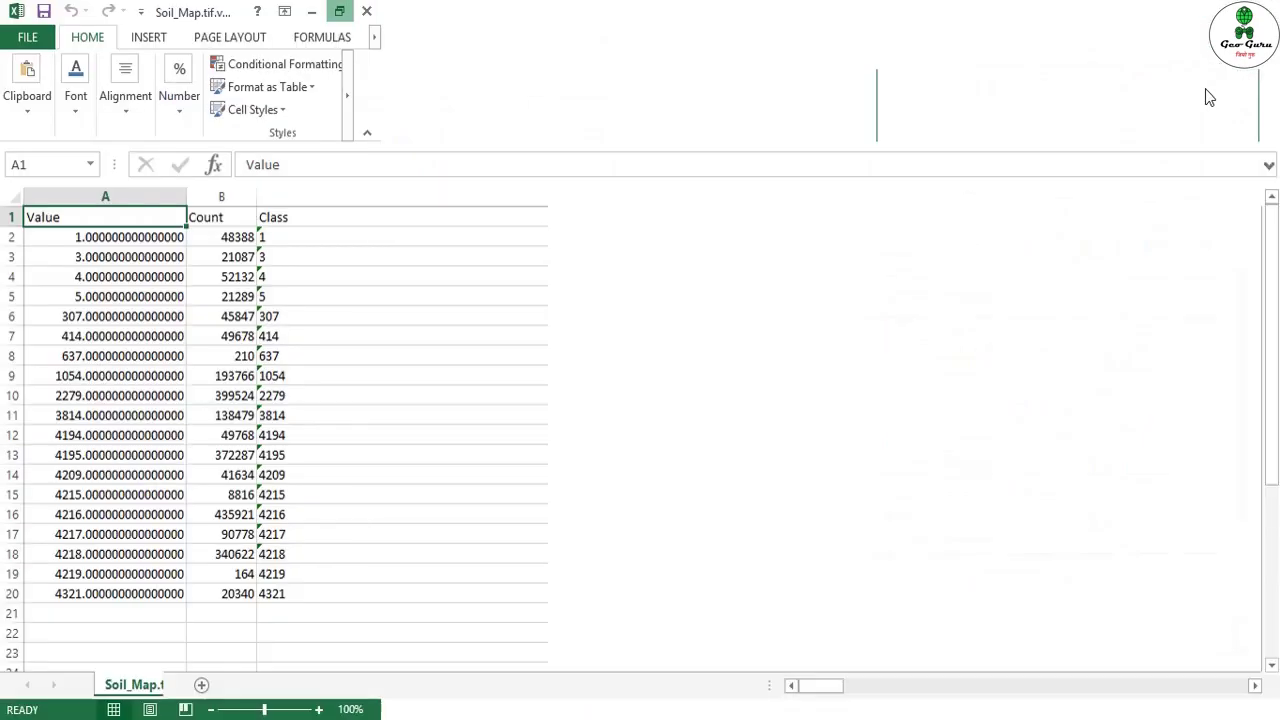
click(343, 195)
right_click(345, 197)
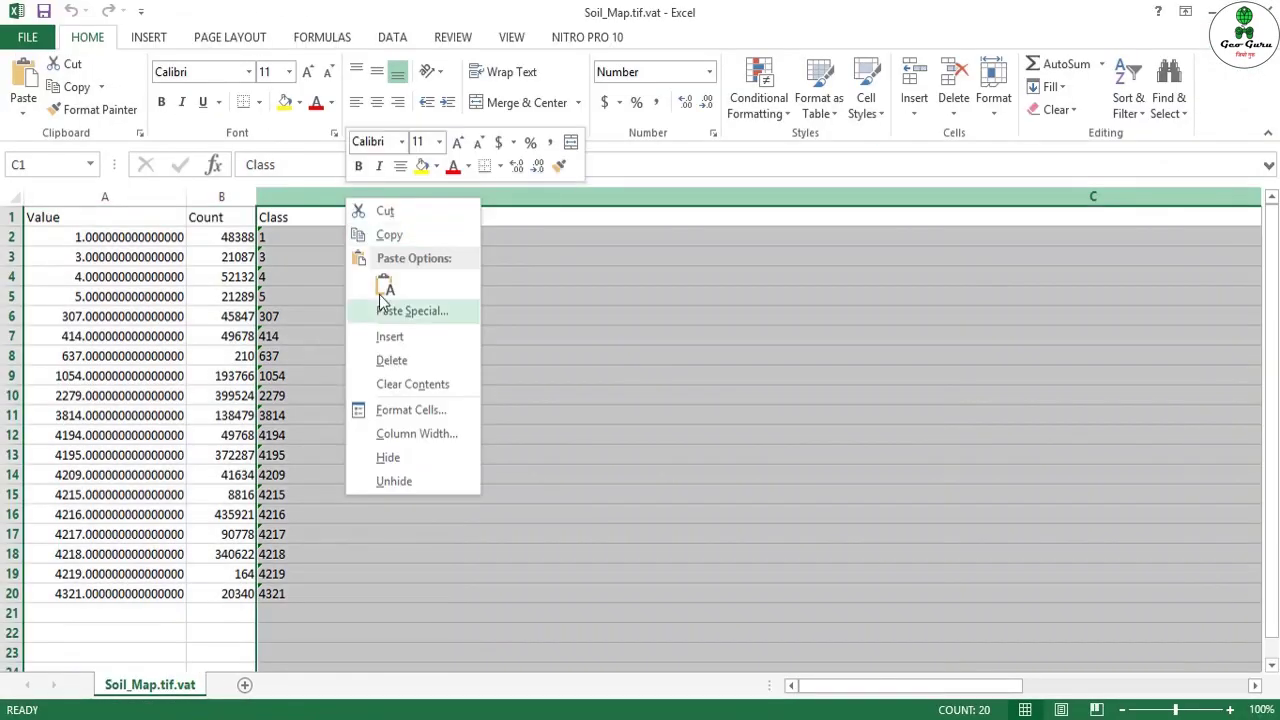
click(395, 430)
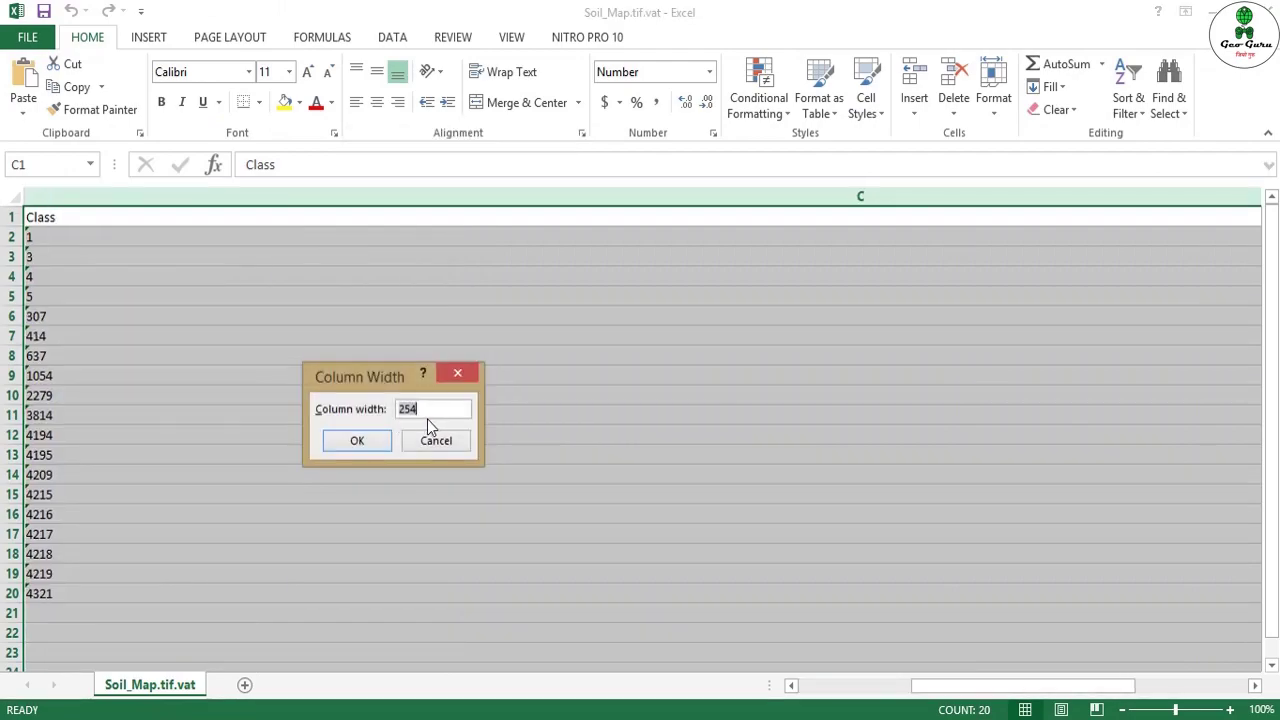
text(10)
click(352, 440)
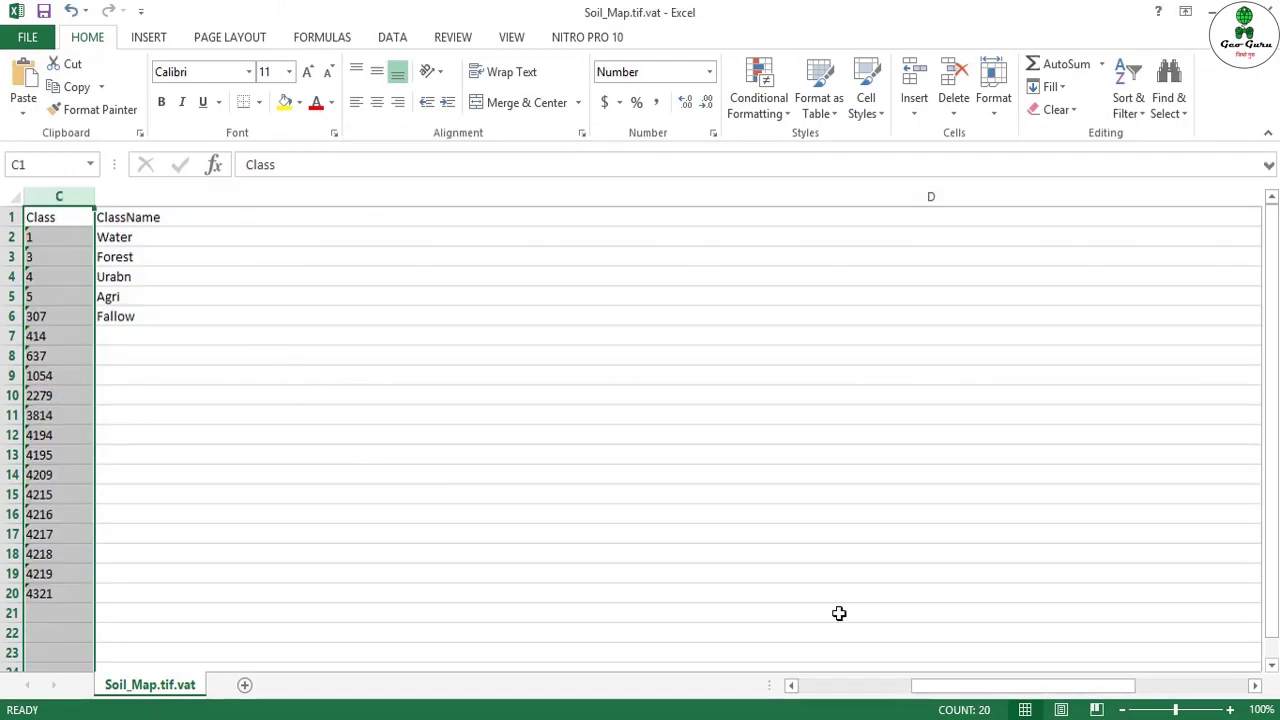
drag(975, 690, 861, 689)
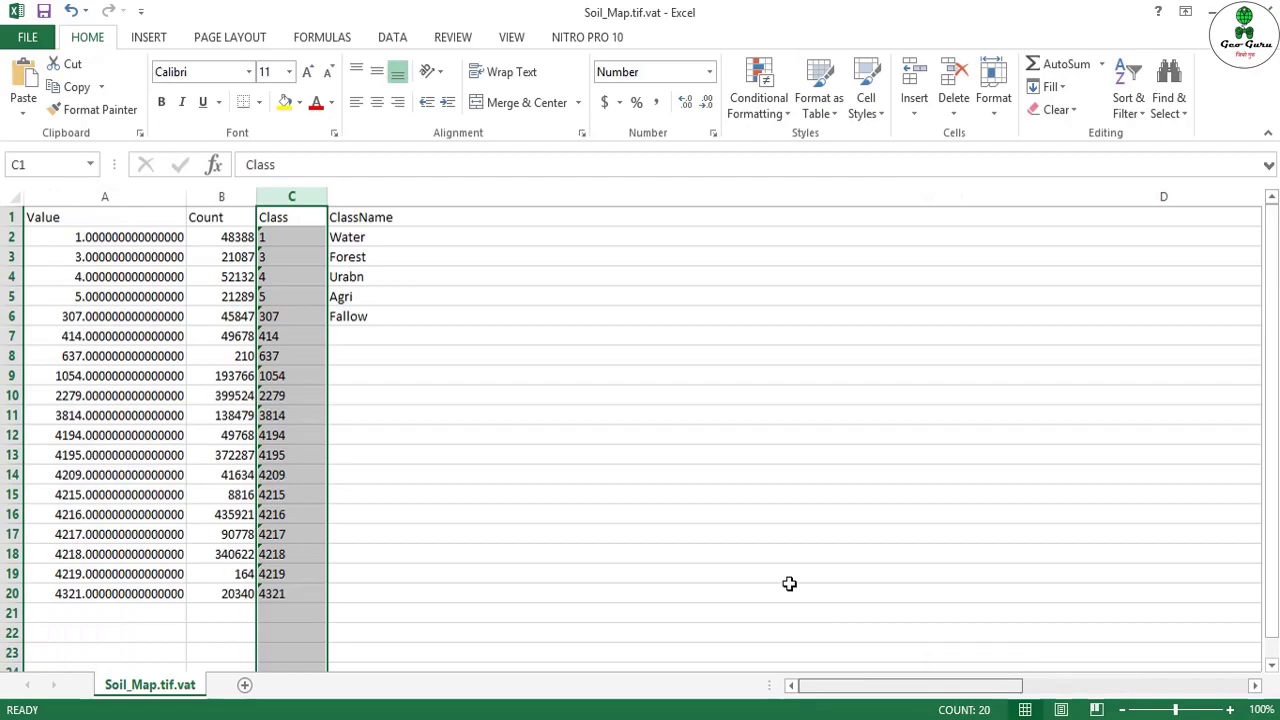
Step: Set the ClassName column D width to 10, then review both narrowed columns
click(617, 191)
right_click(617, 190)
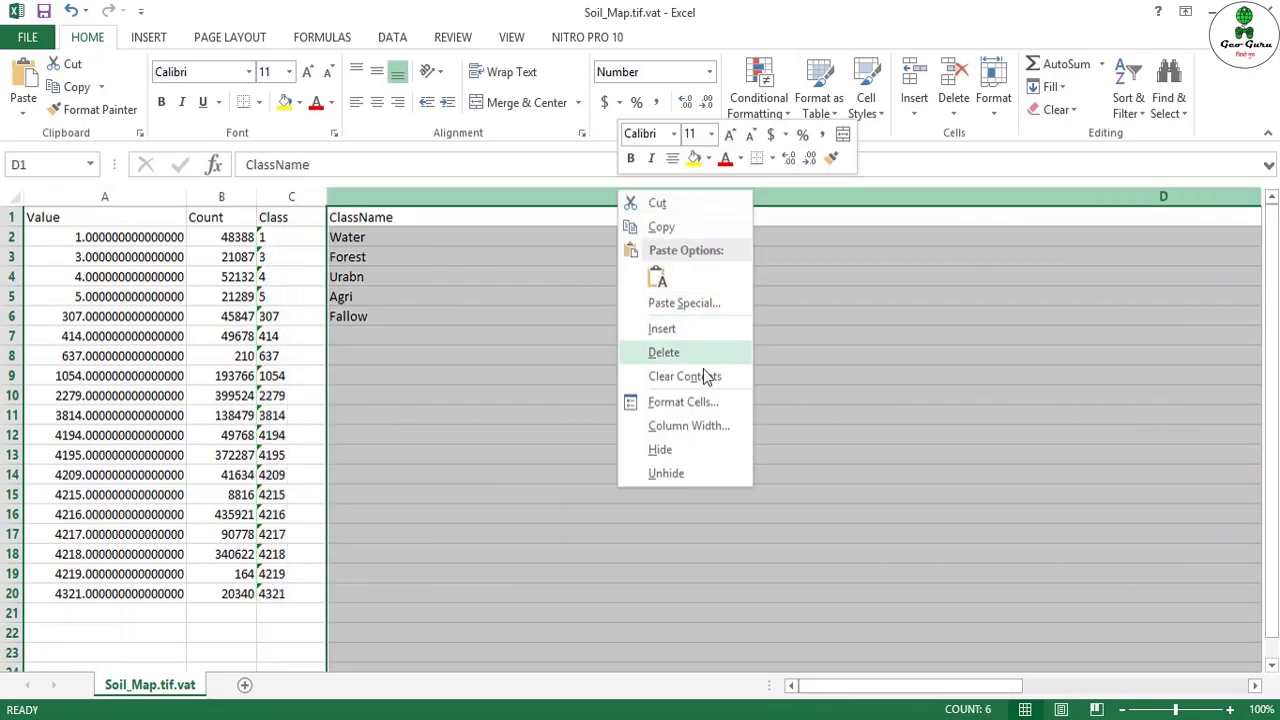
click(703, 425)
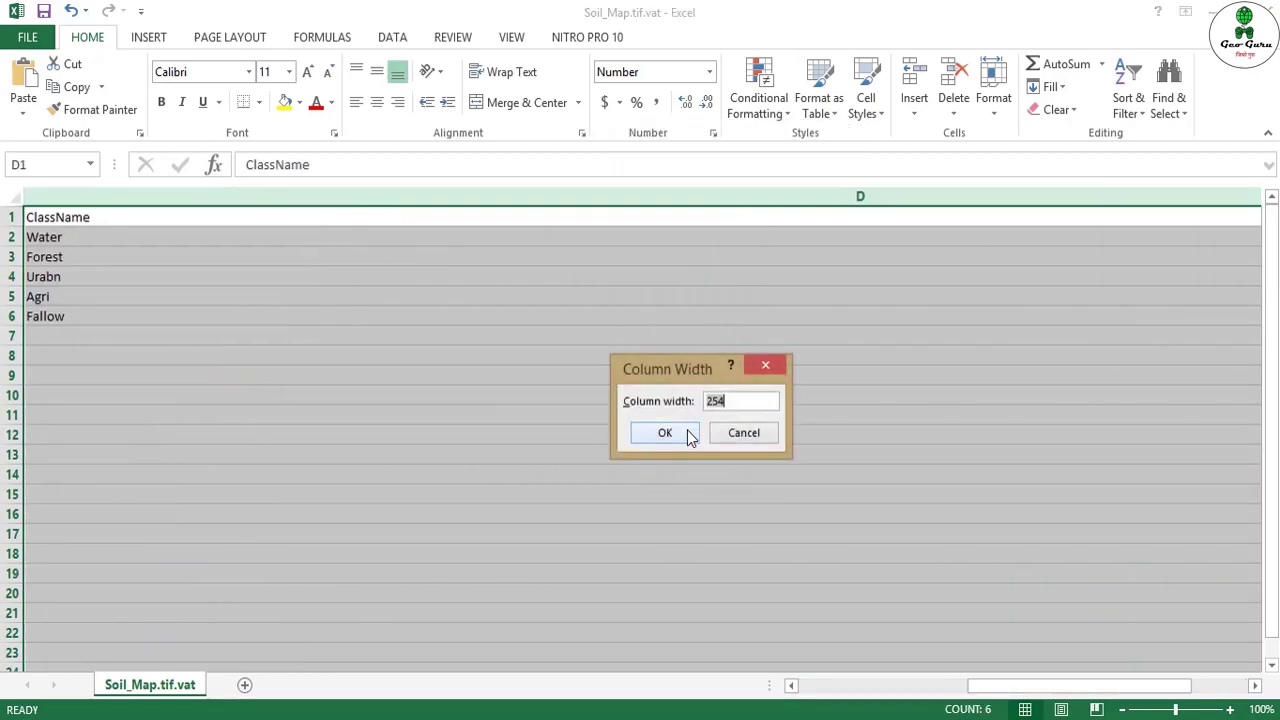
text(10)
click(665, 433)
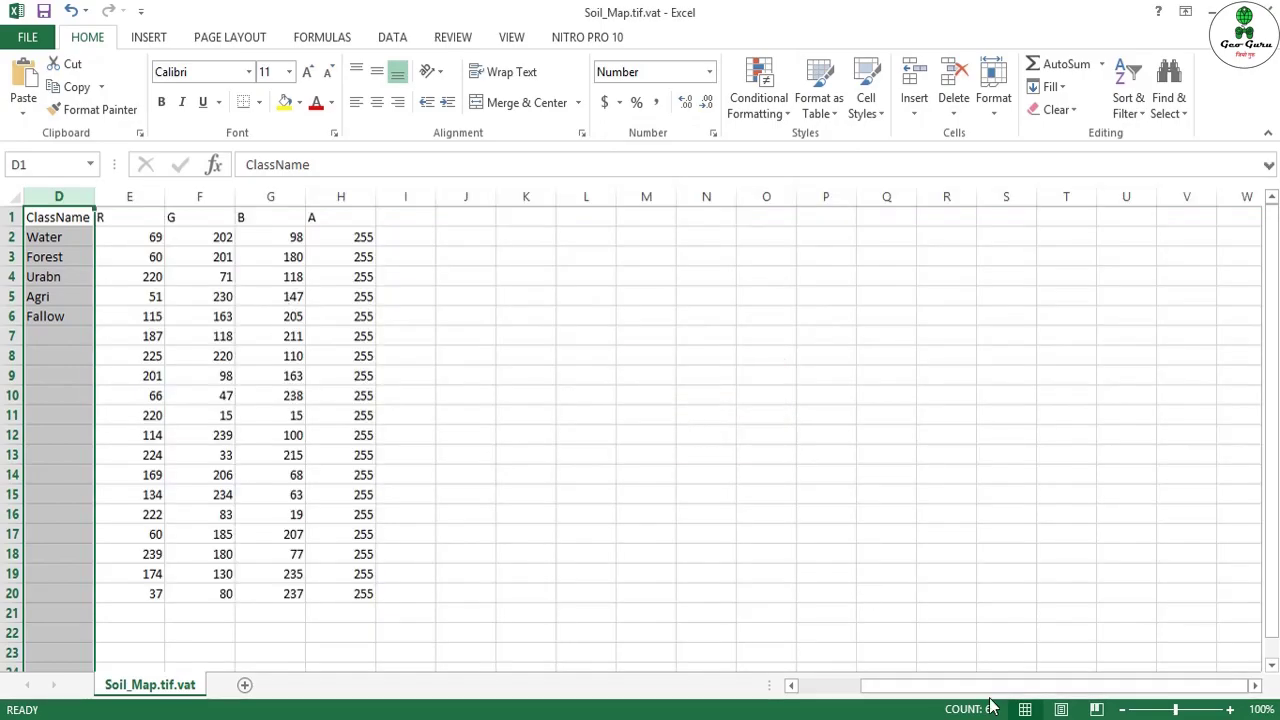
drag(993, 690, 740, 695)
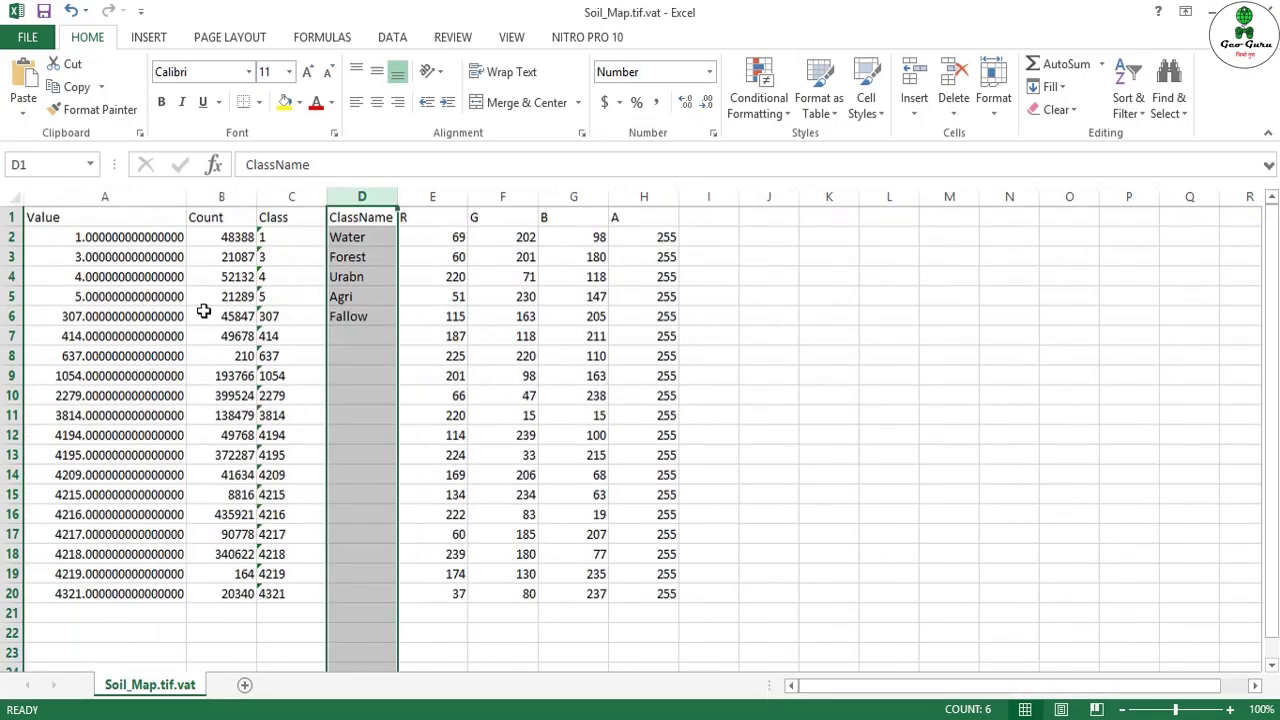
click(271, 197)
click(362, 197)
click(502, 395)
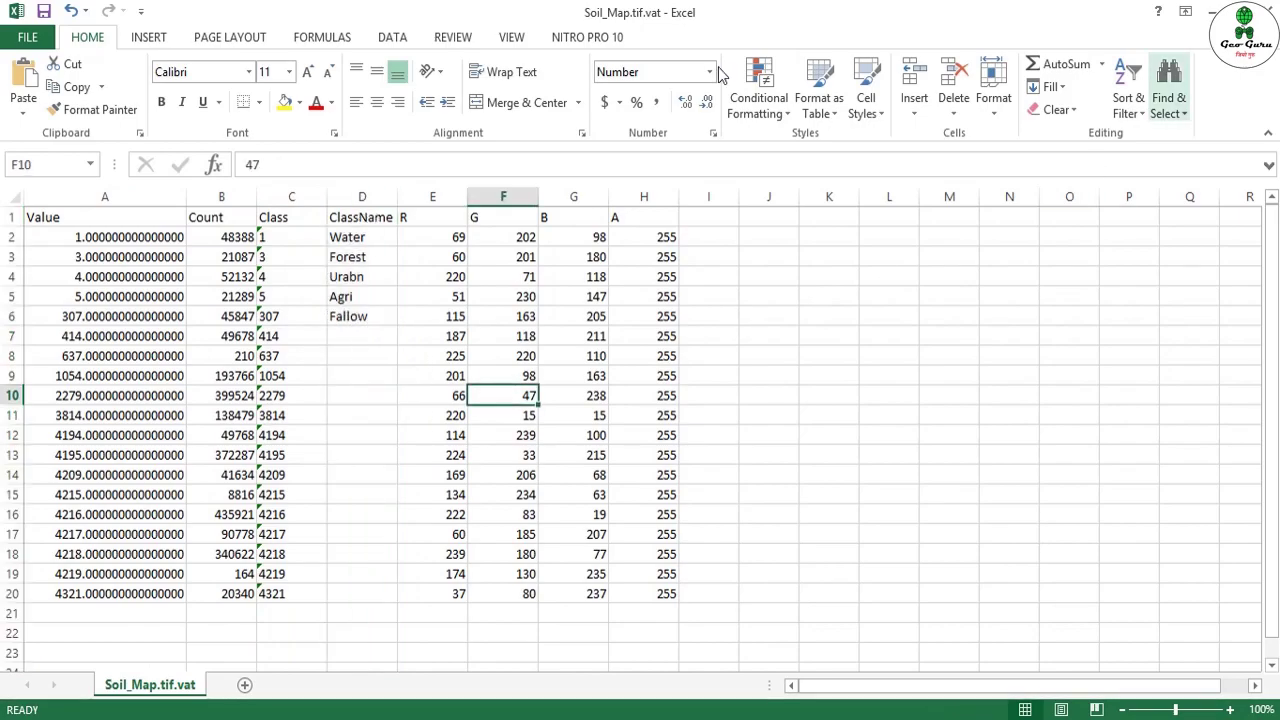